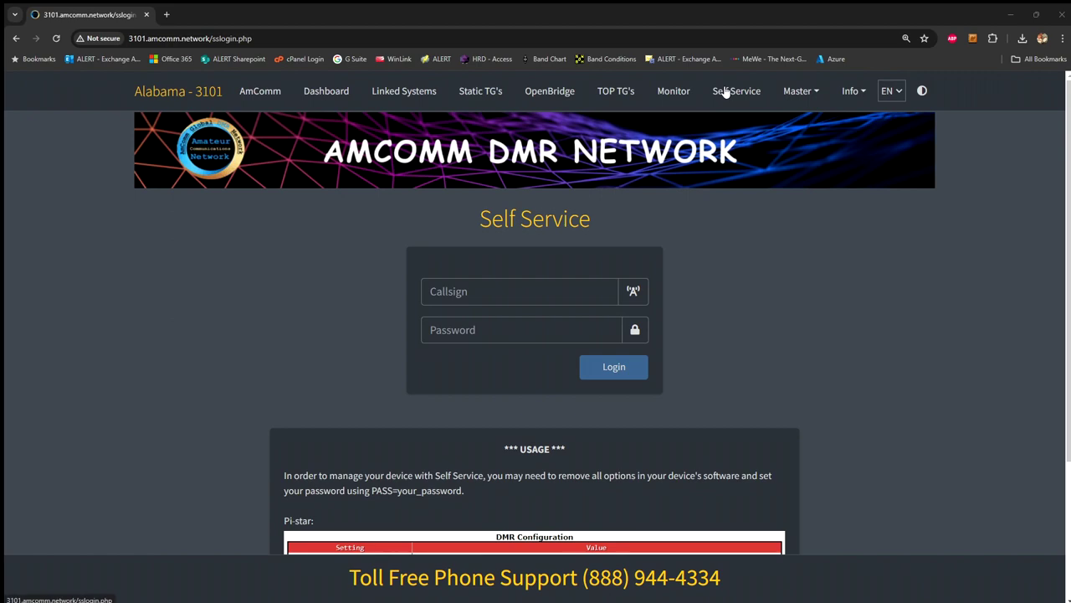
Check the Self Service page's usage instructions and launch the DVSwitch menu in the Bitvise terminal with the dvs command
{"action": "scroll", "coordinate": [725, 93], "scroll_direction": "down", "scroll_amount": 2}
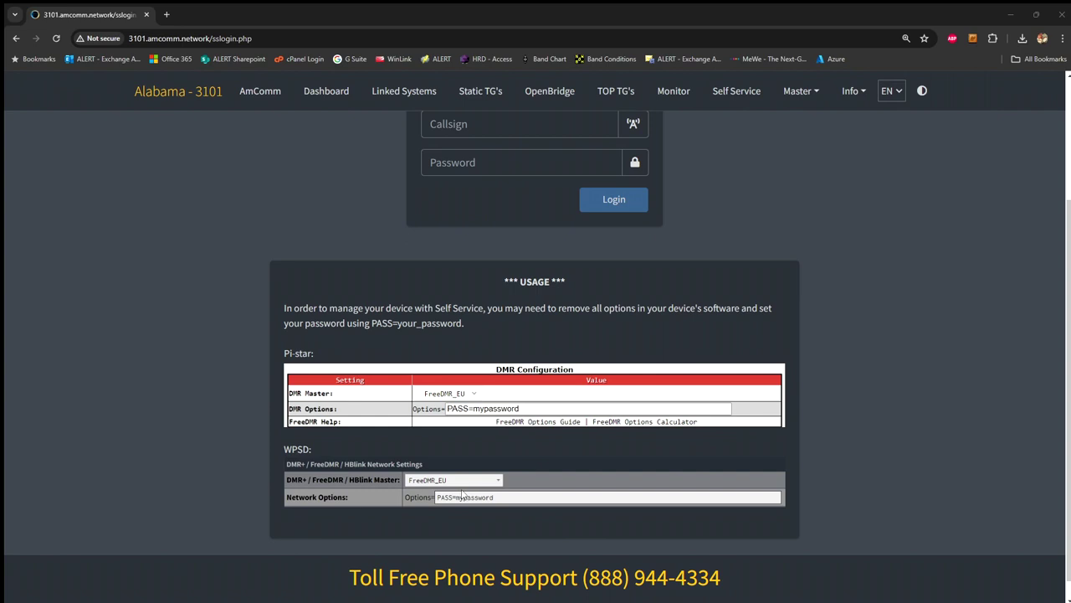
{"action": "scroll", "coordinate": [477, 481], "scroll_direction": "up", "scroll_amount": 2}
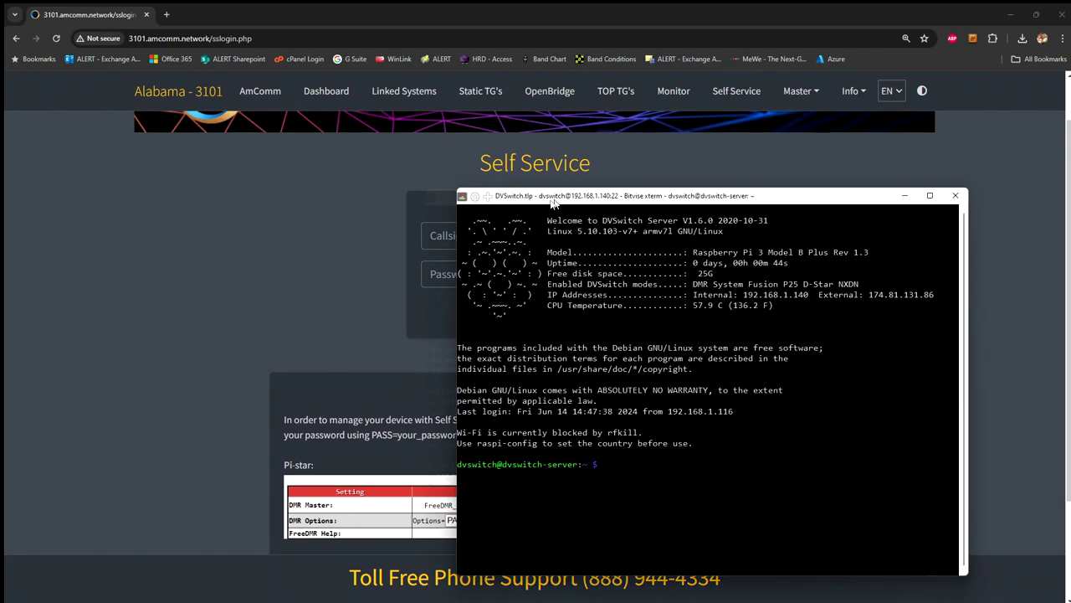
{"action": "left_click_drag", "start_coordinate": [545, 194], "coordinate": [159, 168]}
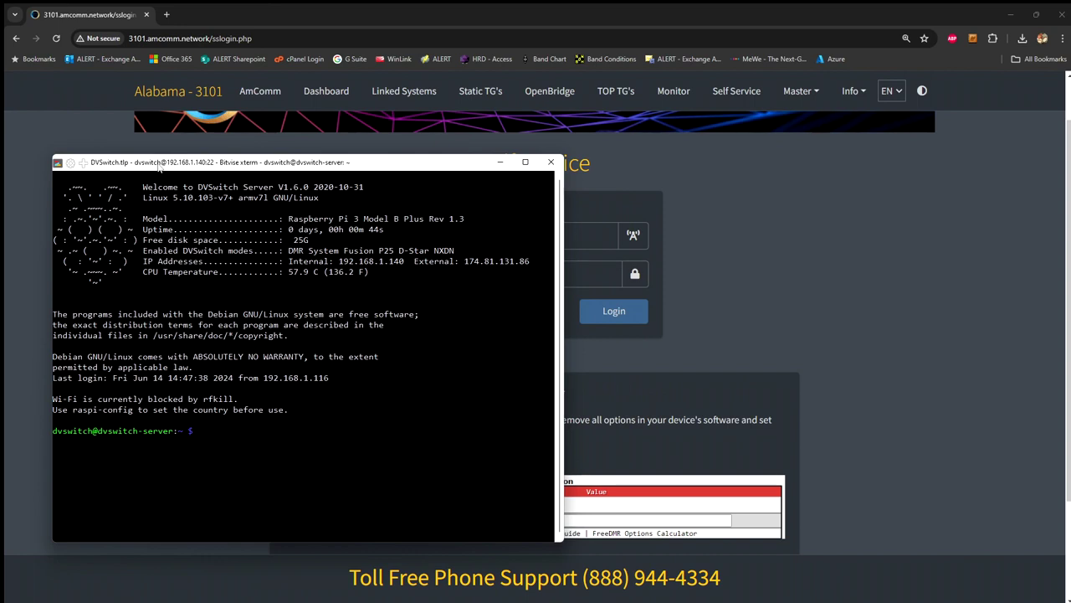
{"action": "type", "text": "dvs"}
{"action": "key", "text": "Return"}
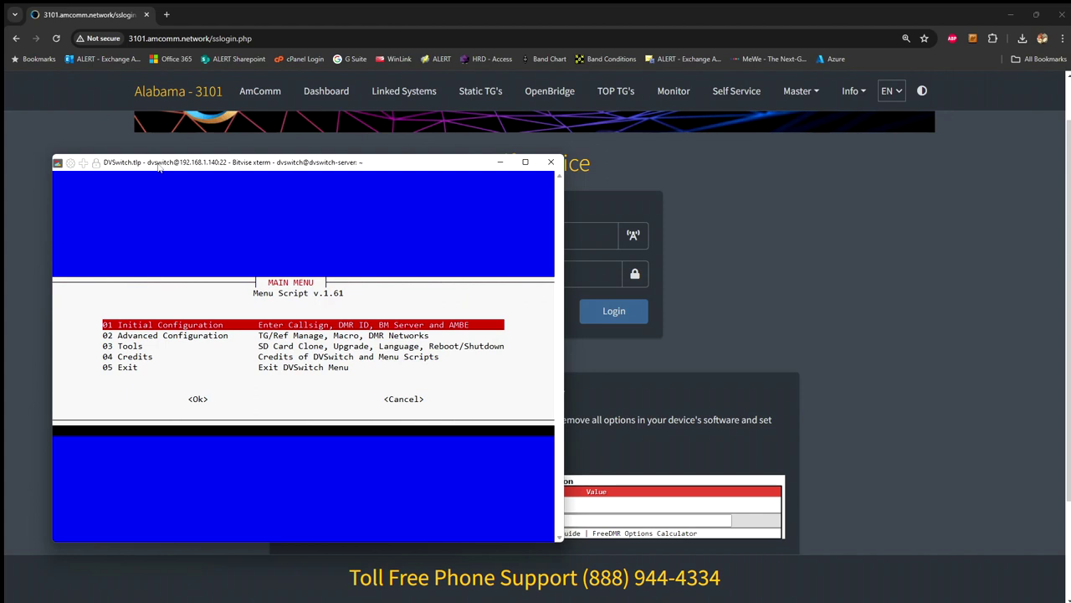
Open the DMR server configuration list under Additional DMR Networks in the advanced configuration
{"action": "key", "text": "Down"}
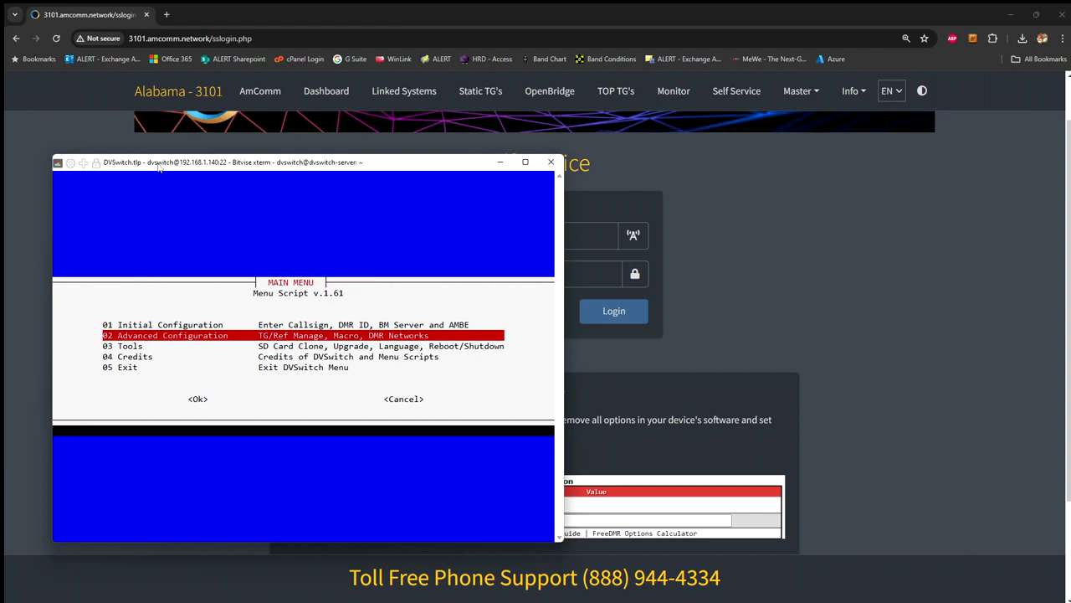
{"action": "key", "text": "Return"}
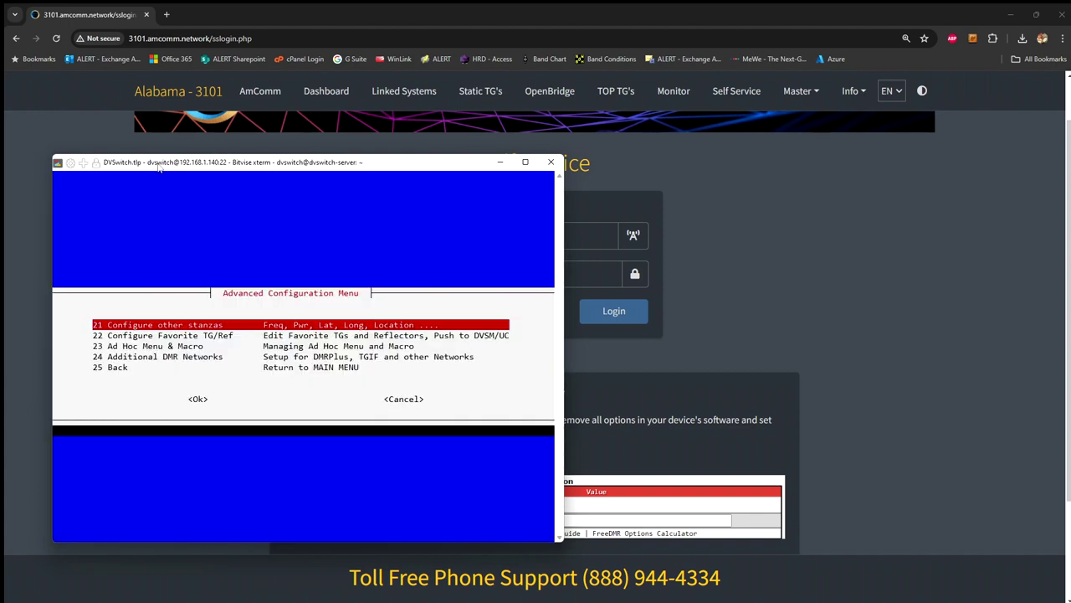
{"action": "key", "text": "Down"}
{"action": "key", "text": "Down"}
{"action": "key", "text": "Down"}
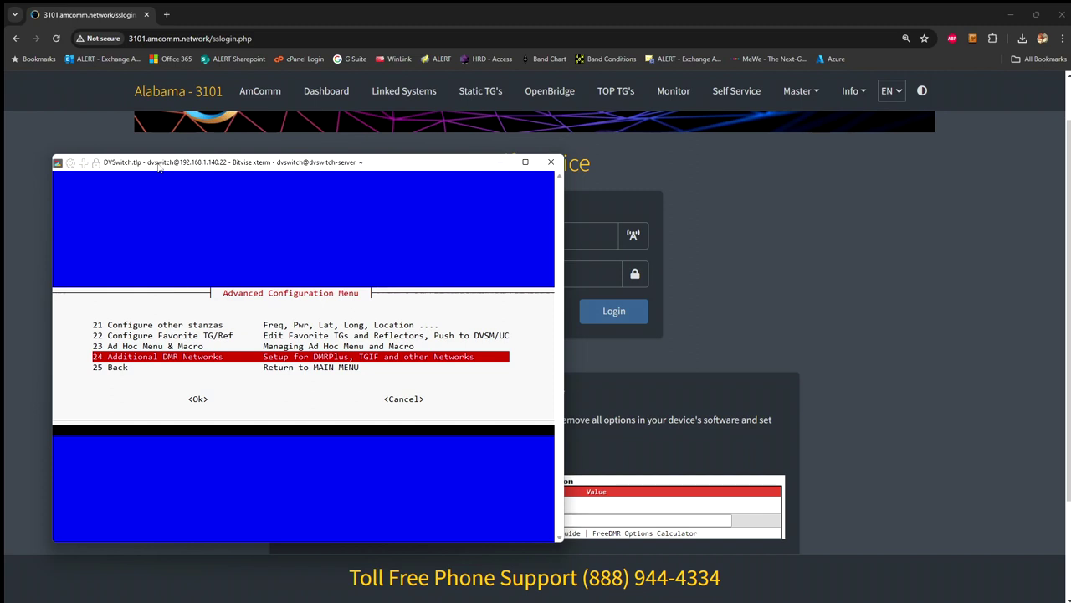
{"action": "key", "text": "Return"}
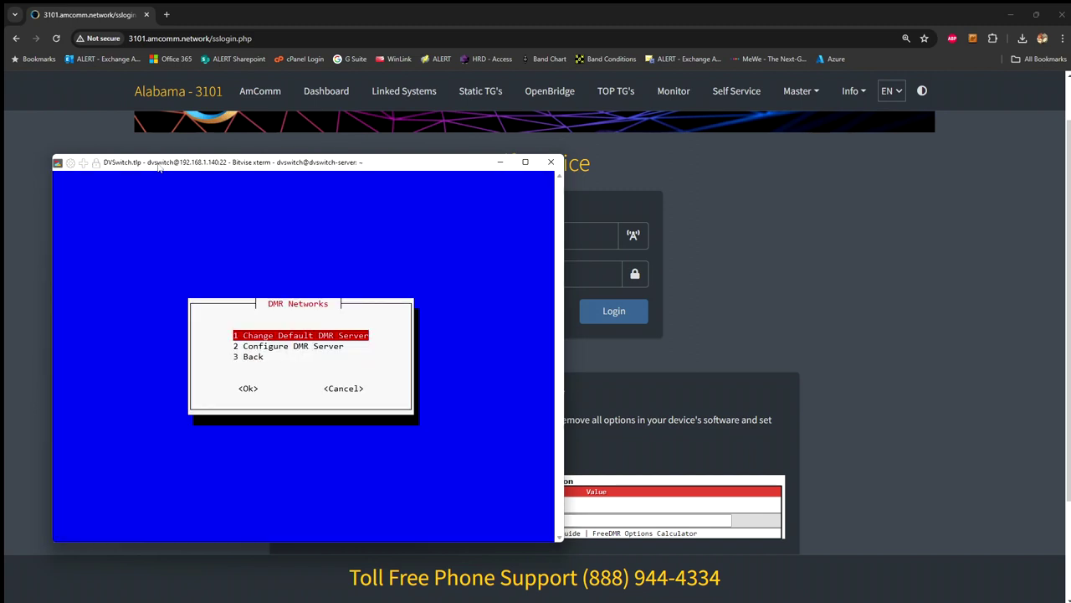
{"action": "key", "text": "Down"}
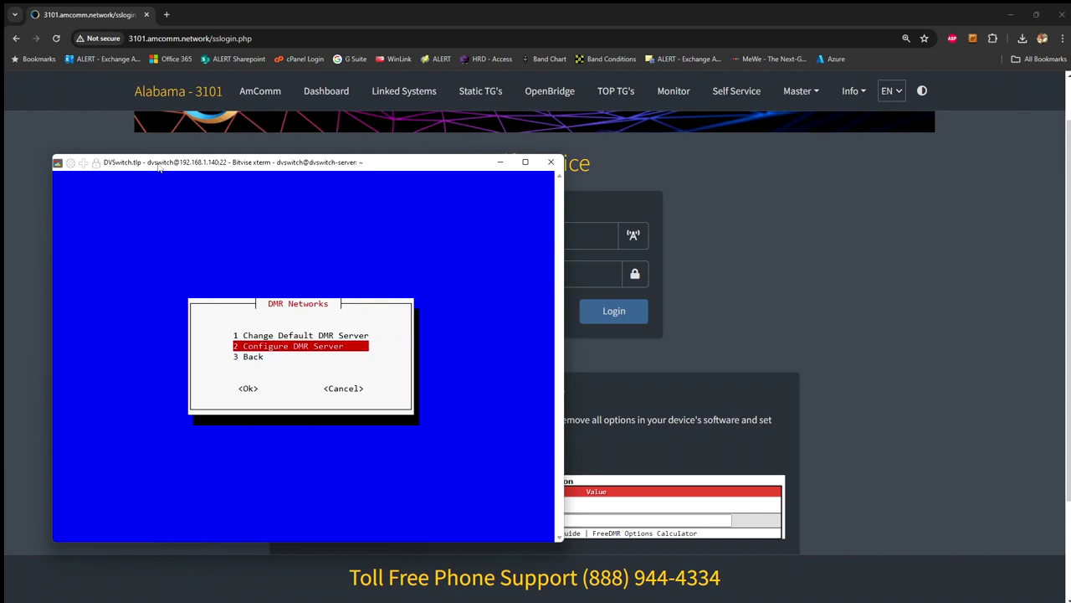
{"action": "key", "text": "Return"}
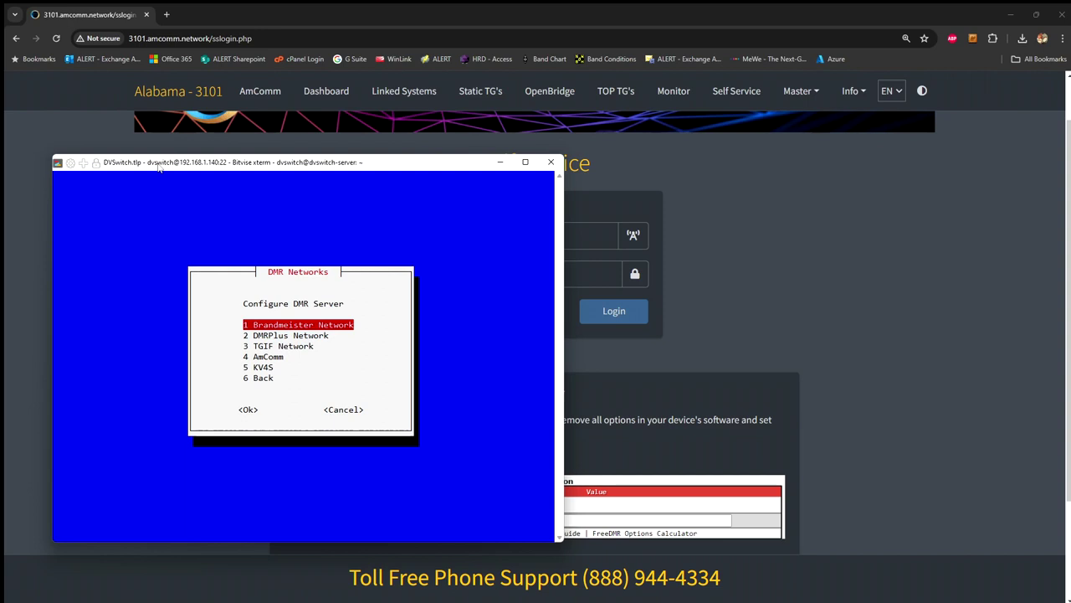
Display the current setup of the AmComm network in the DMR server list
{"action": "key", "text": "Down"}
{"action": "key", "text": "Down"}
{"action": "key", "text": "Down"}
{"action": "key", "text": "Down"}
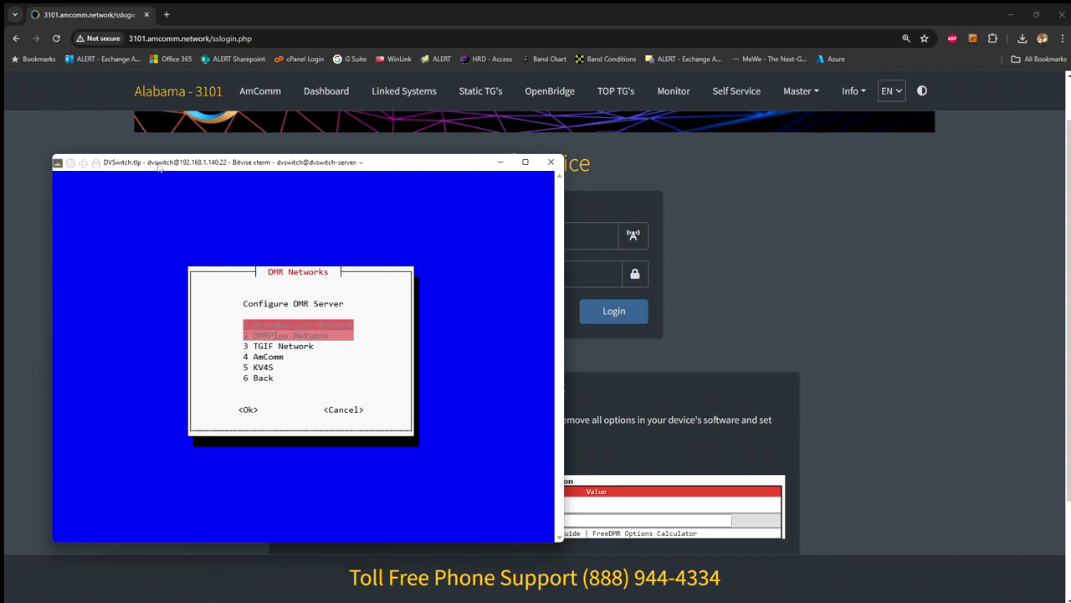
{"action": "key", "text": "Up"}
{"action": "key", "text": "Up"}
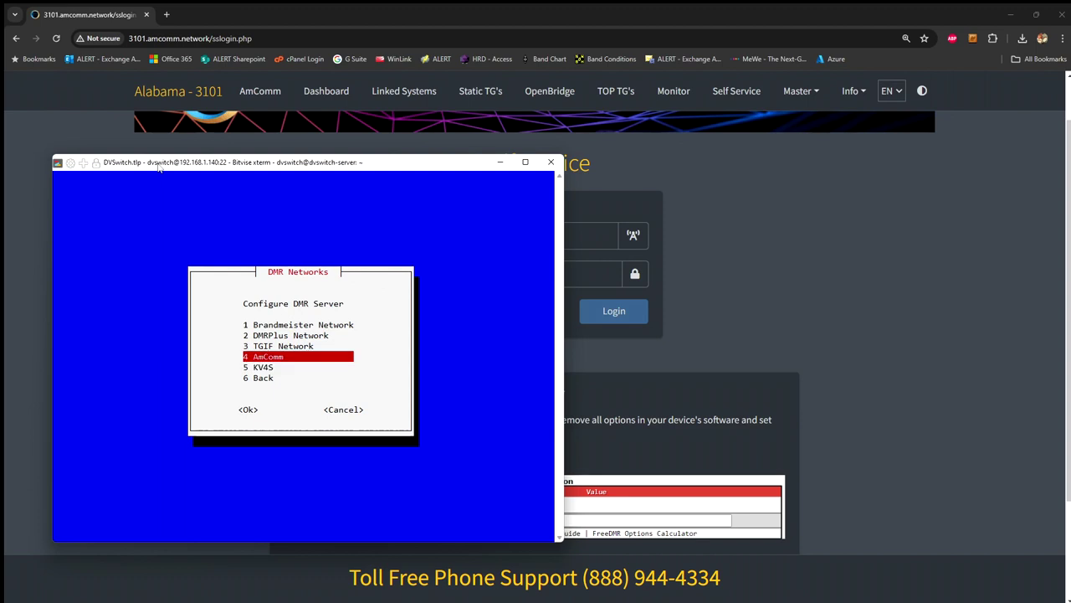
{"action": "key", "text": "Down"}
{"action": "key", "text": "Return"}
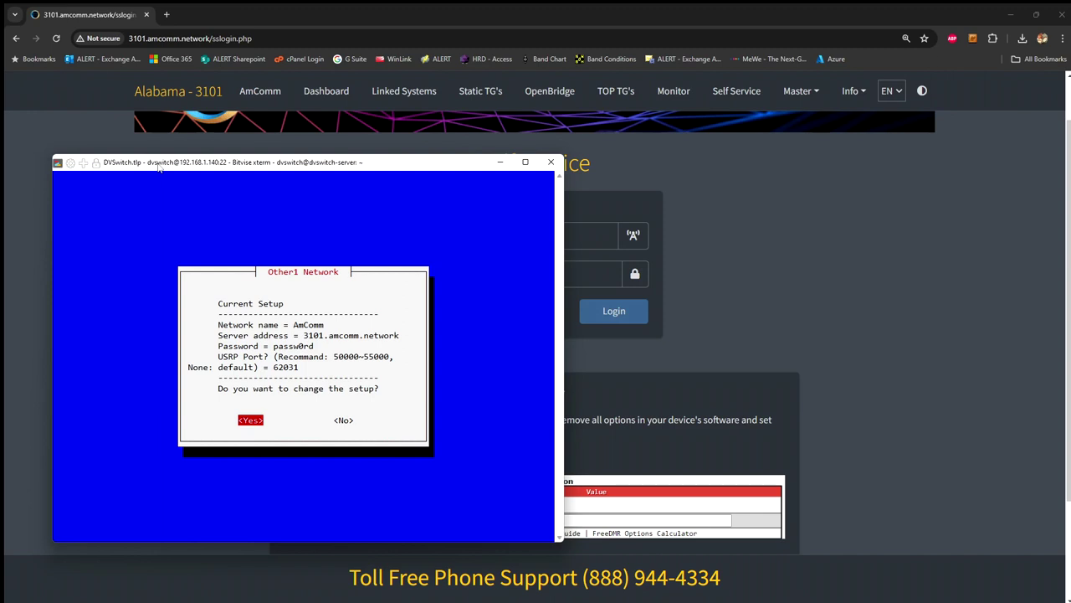
Decline changing the AmComm setup and go back to the DMR Networks options
{"action": "key", "text": "Right"}
{"action": "key", "text": "Return"}
{"action": "key", "text": "Down"}
{"action": "key", "text": "Down"}
{"action": "key", "text": "Down"}
{"action": "key", "text": "Down"}
{"action": "key", "text": "Down"}
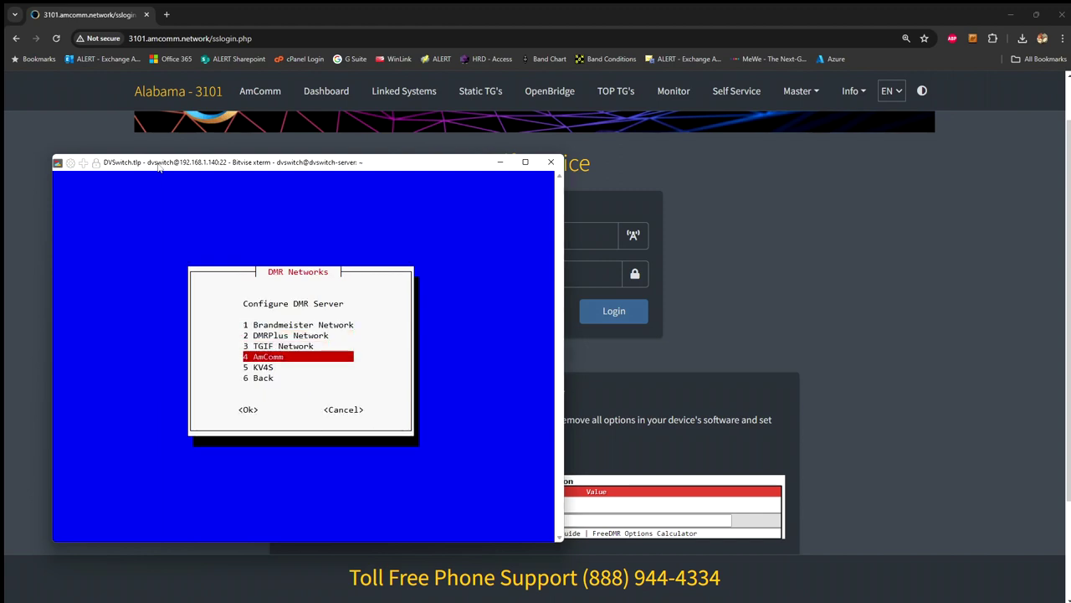
{"action": "key", "text": "Return"}
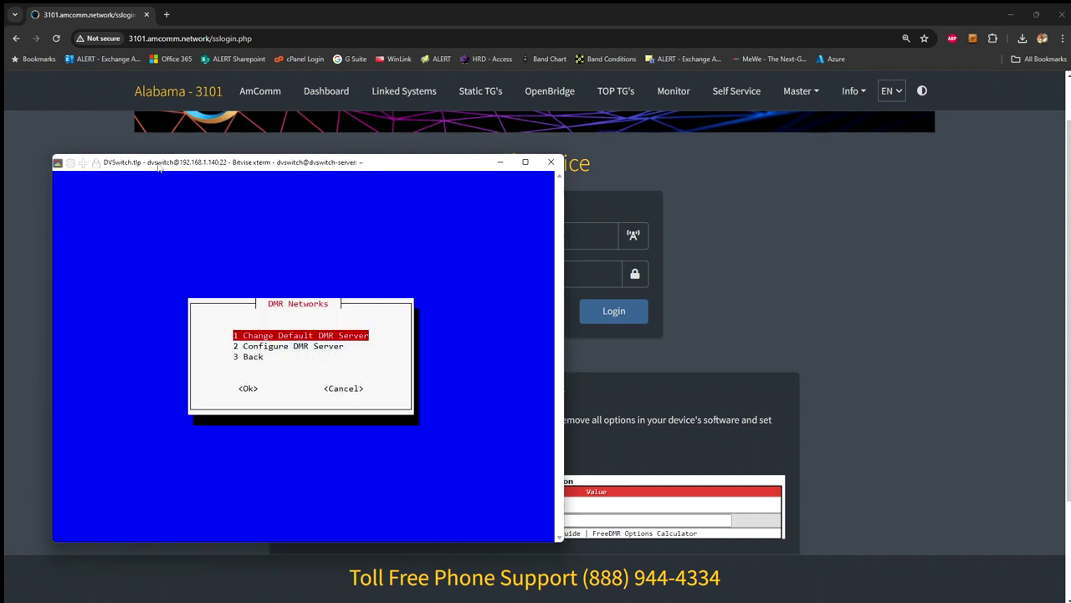
Leave the DMR Networks and advanced configuration options to return to the DVSwitch main menu
{"action": "key", "text": "Down"}
{"action": "key", "text": "Down"}
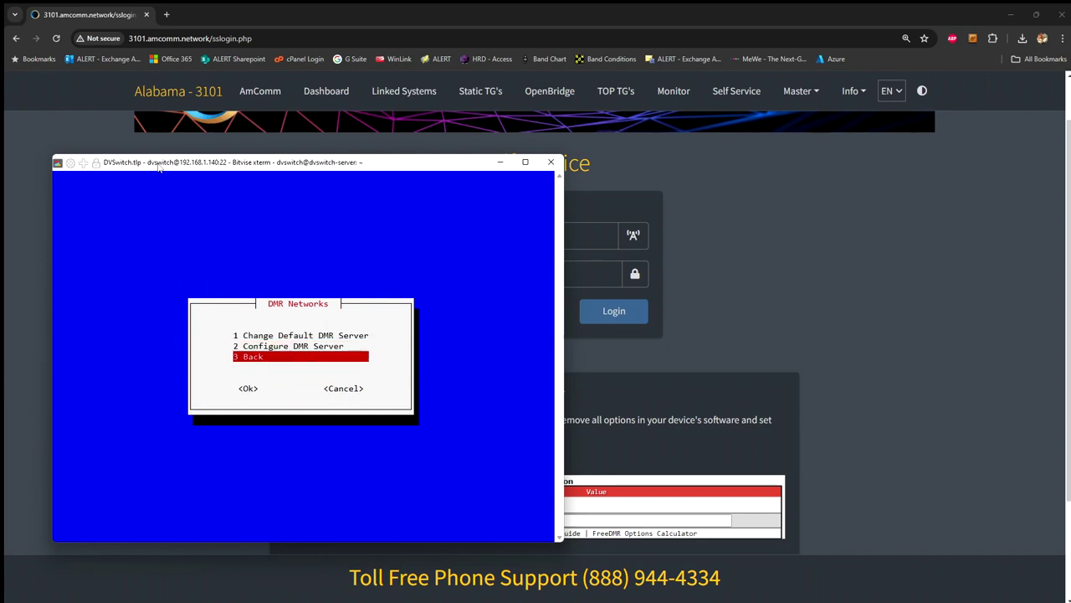
{"action": "key", "text": "Return"}
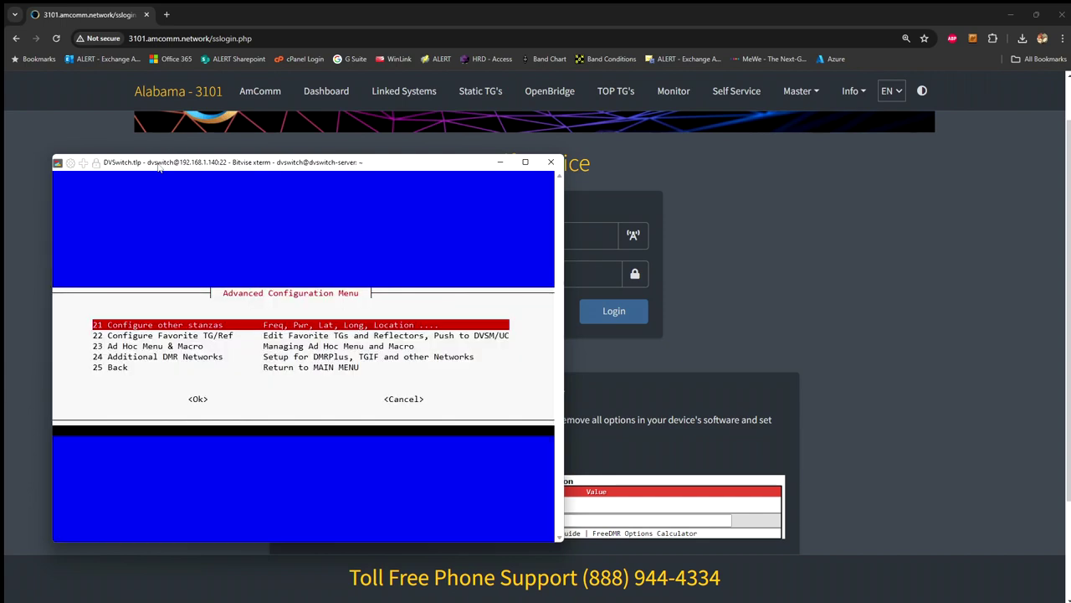
{"action": "key", "text": "Down"}
{"action": "key", "text": "Down"}
{"action": "key", "text": "Down"}
{"action": "key", "text": "Down"}
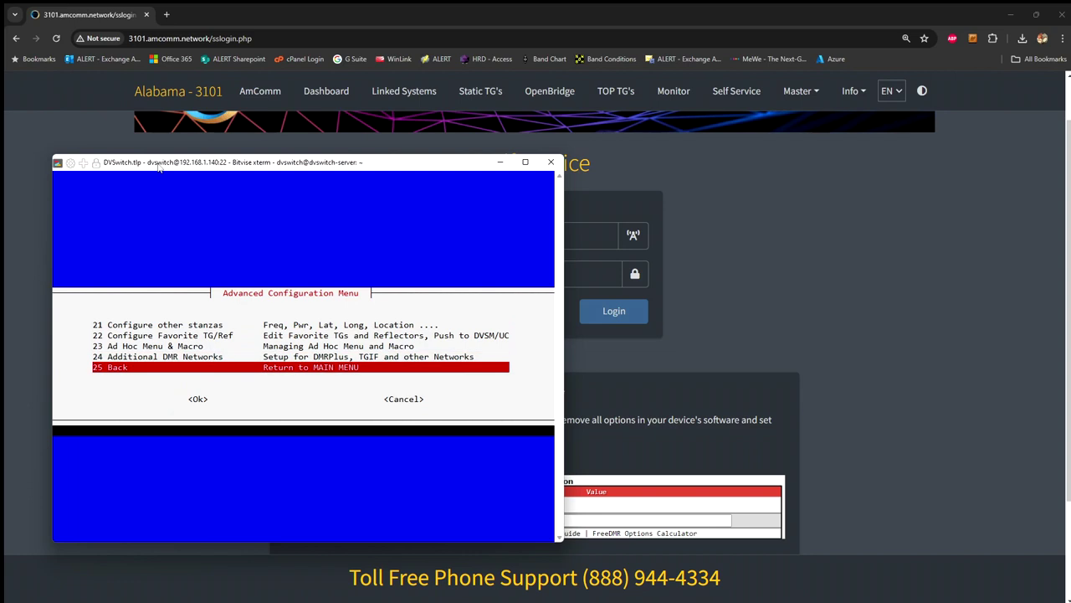
{"action": "key", "text": "Return"}
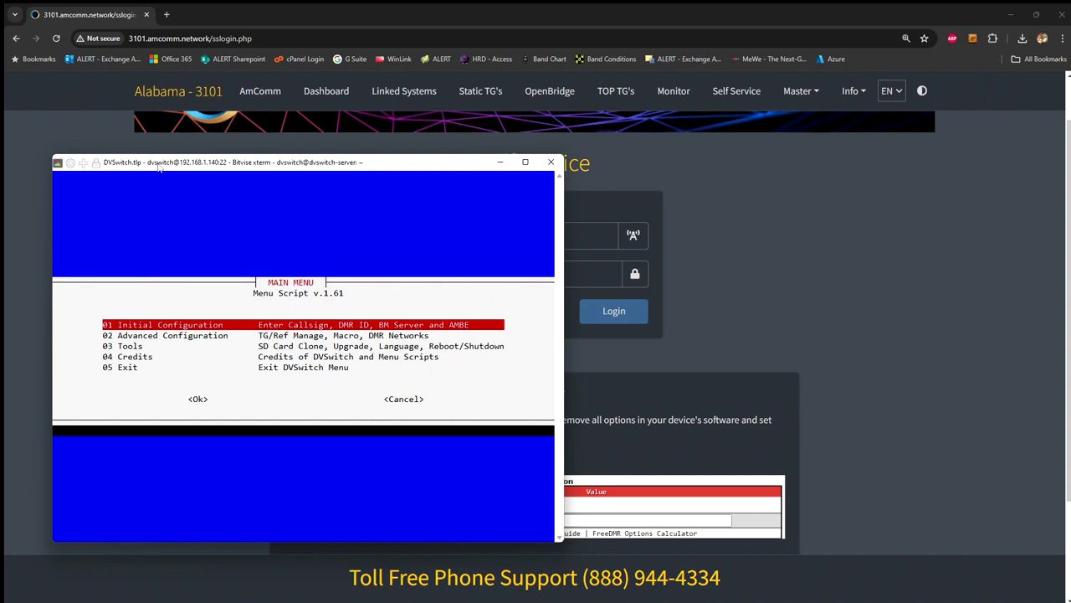
Open MMDVM_Bridge.ini for editing from the ini file configuration in the DVSwitch tools
{"action": "key", "text": "Down"}
{"action": "key", "text": "Down"}
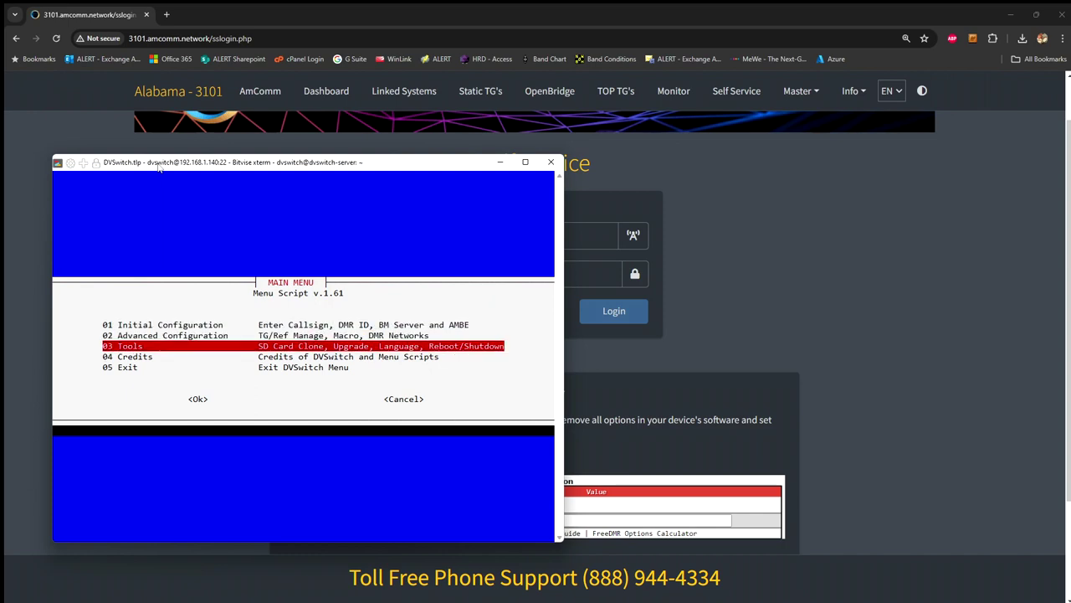
{"action": "key", "text": "Return"}
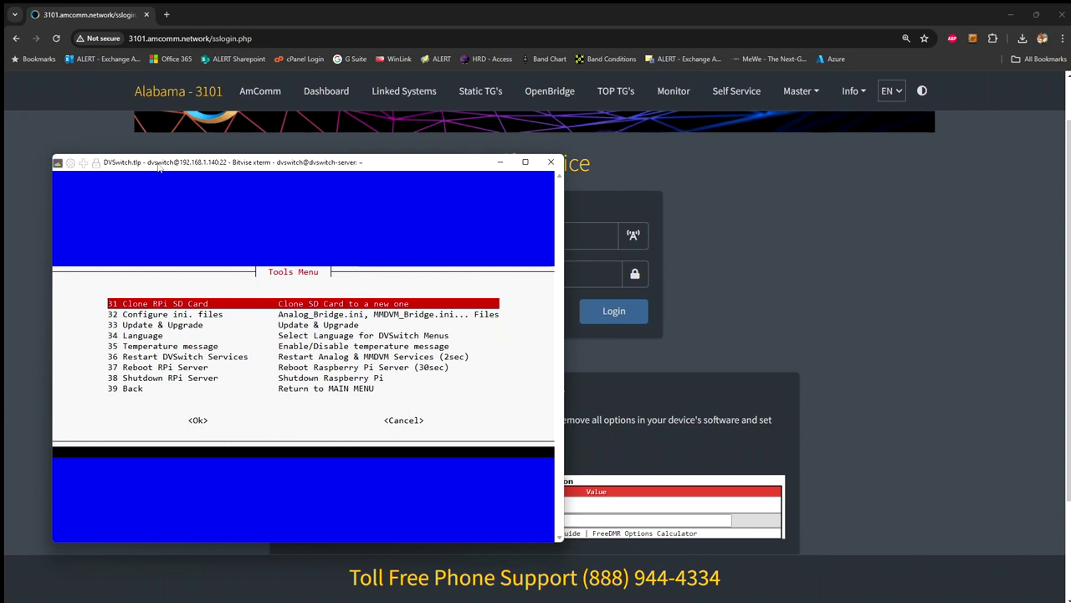
{"action": "key", "text": "Down"}
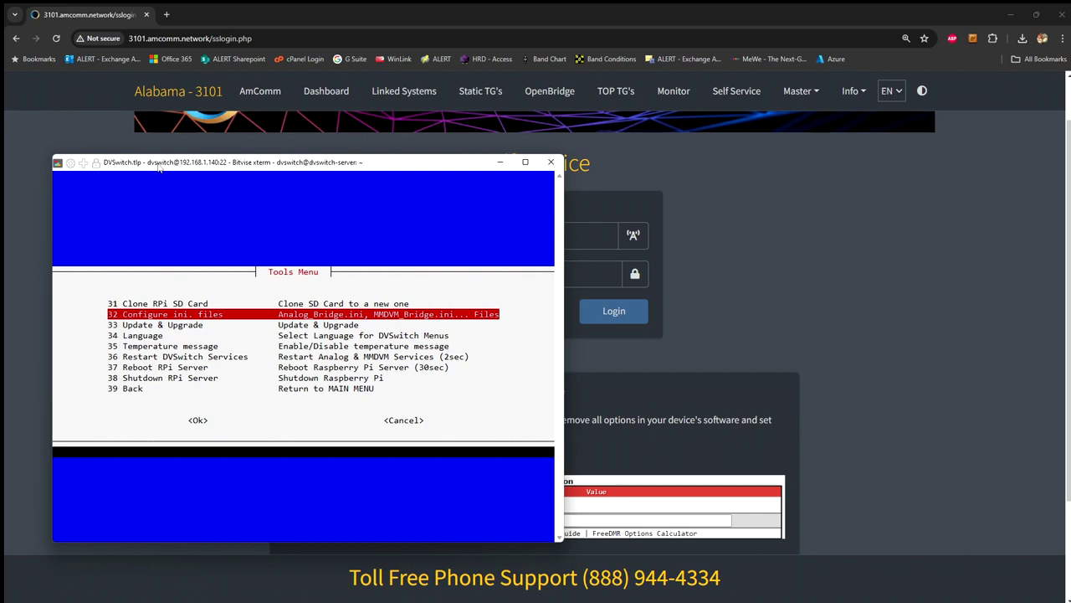
{"action": "key", "text": "Return"}
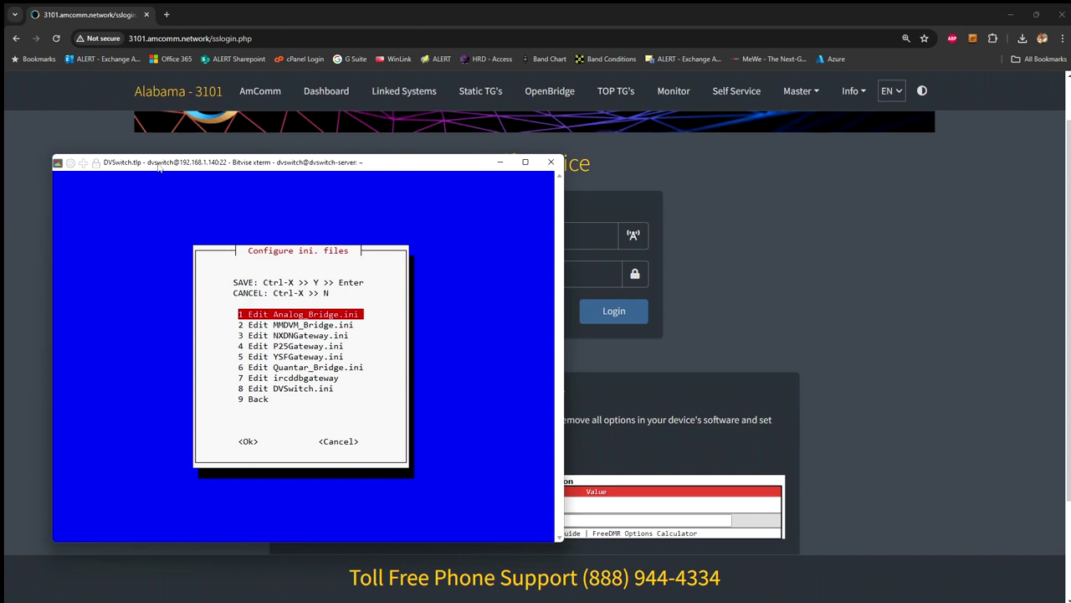
{"action": "key", "text": "Down"}
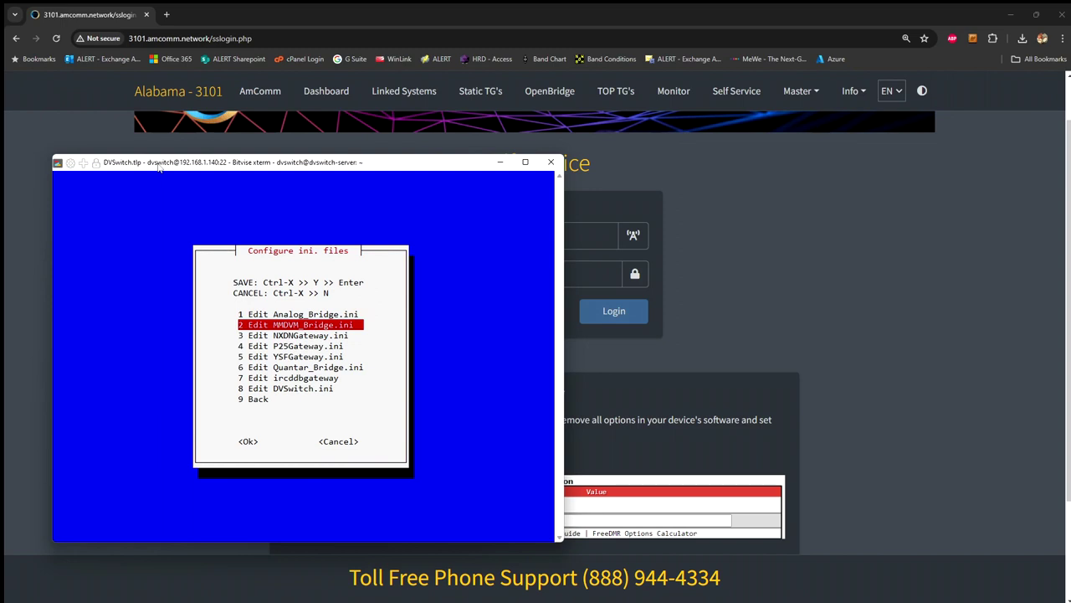
{"action": "key", "text": "Return"}
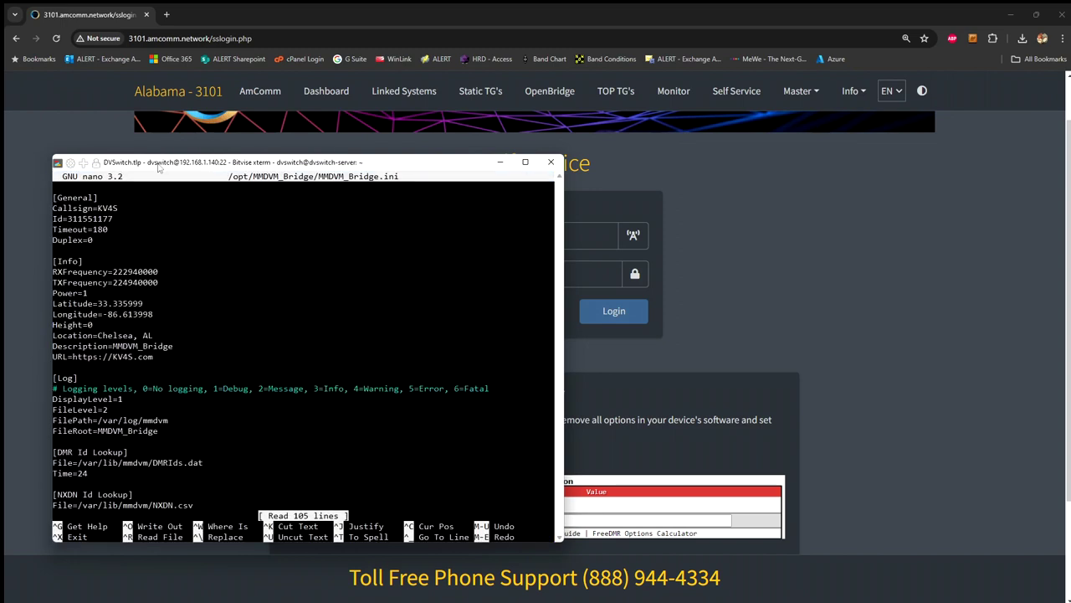
Look through MMDVM_Bridge.ini from the General section down to the options lines of the DMR Network section
{"action": "key", "text": "Down"}
{"action": "key", "text": "Down"}
{"action": "key", "text": "Down"}
{"action": "key", "text": "Down"}
{"action": "key", "text": "Down"}
{"action": "key", "text": "Down"}
{"action": "key", "text": "Down"}
{"action": "key", "text": "Down"}
{"action": "key", "text": "Down"}
{"action": "key", "text": "Down"}
{"action": "key", "text": "Down"}
{"action": "key", "text": "Down"}
{"action": "key", "text": "Down"}
{"action": "key", "text": "Down"}
{"action": "key", "text": "Down"}
{"action": "key", "text": "Down"}
{"action": "key", "text": "Down"}
{"action": "key", "text": "Down"}
{"action": "key", "text": "Down"}
{"action": "key", "text": "Down"}
{"action": "key", "text": "Down"}
{"action": "key", "text": "Down"}
{"action": "key", "text": "Down"}
{"action": "key", "text": "Down"}
{"action": "key", "text": "Down"}
{"action": "key", "text": "Down"}
{"action": "key", "text": "Down"}
{"action": "key", "text": "Down"}
{"action": "key", "text": "Down"}
{"action": "key", "text": "Down"}
{"action": "key", "text": "Down"}
{"action": "key", "text": "Down"}
{"action": "key", "text": "Down"}
{"action": "key", "text": "Down"}
{"action": "key", "text": "Down"}
{"action": "key", "text": "Down"}
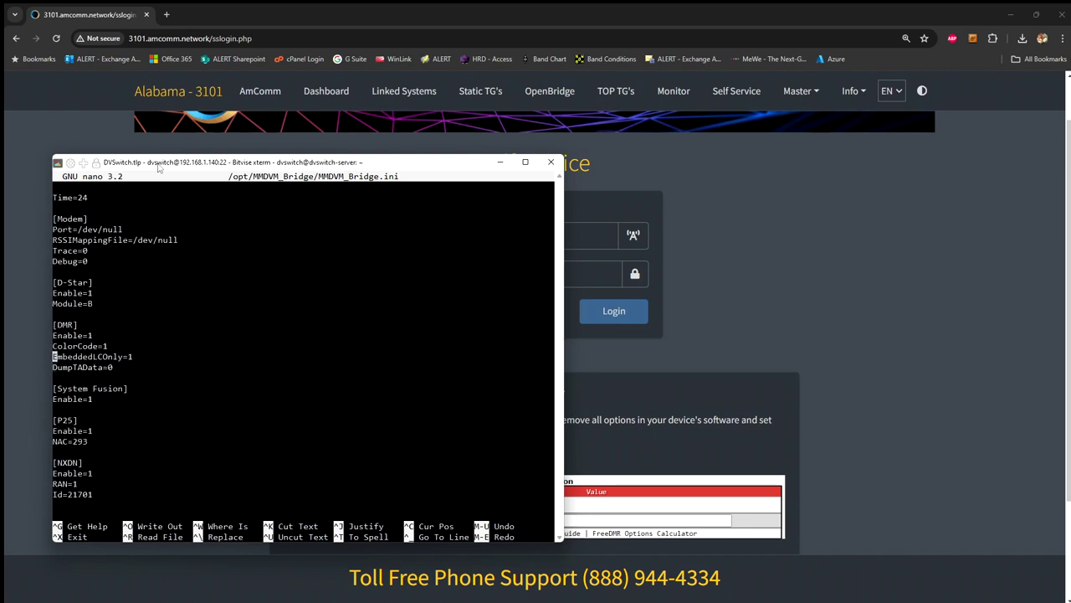
{"action": "key", "text": "Down"}
{"action": "key", "text": "Down"}
{"action": "key", "text": "Down"}
{"action": "key", "text": "Down"}
{"action": "key", "text": "Up"}
{"action": "key", "text": "Up"}
{"action": "key", "text": "Up"}
{"action": "key", "text": "Up"}
{"action": "key", "text": "Up"}
{"action": "key", "text": "Up"}
{"action": "key", "text": "Up"}
{"action": "key", "text": "Up"}
{"action": "key", "text": "Up"}
{"action": "key", "text": "Up"}
{"action": "key", "text": "Up"}
{"action": "key", "text": "Up"}
{"action": "key", "text": "Up"}
{"action": "key", "text": "Up"}
{"action": "key", "text": "Up"}
{"action": "key", "text": "Up"}
{"action": "key", "text": "Up"}
{"action": "key", "text": "Down"}
{"action": "key", "text": "Down"}
{"action": "key", "text": "Down"}
{"action": "key", "text": "Down"}
{"action": "key", "text": "Down"}
{"action": "key", "text": "Down"}
{"action": "key", "text": "Down"}
{"action": "key", "text": "Down"}
{"action": "key", "text": "Down"}
{"action": "key", "text": "Down"}
{"action": "key", "text": "Down"}
{"action": "key", "text": "Down"}
{"action": "key", "text": "Down"}
{"action": "key", "text": "Down"}
{"action": "key", "text": "Down"}
{"action": "key", "text": "Down"}
{"action": "key", "text": "Down"}
{"action": "key", "text": "Down"}
{"action": "key", "text": "Down"}
{"action": "key", "text": "Down"}
{"action": "key", "text": "Down"}
{"action": "key", "text": "Down"}
{"action": "key", "text": "Down"}
{"action": "key", "text": "Down"}
{"action": "key", "text": "Down"}
{"action": "key", "text": "Down"}
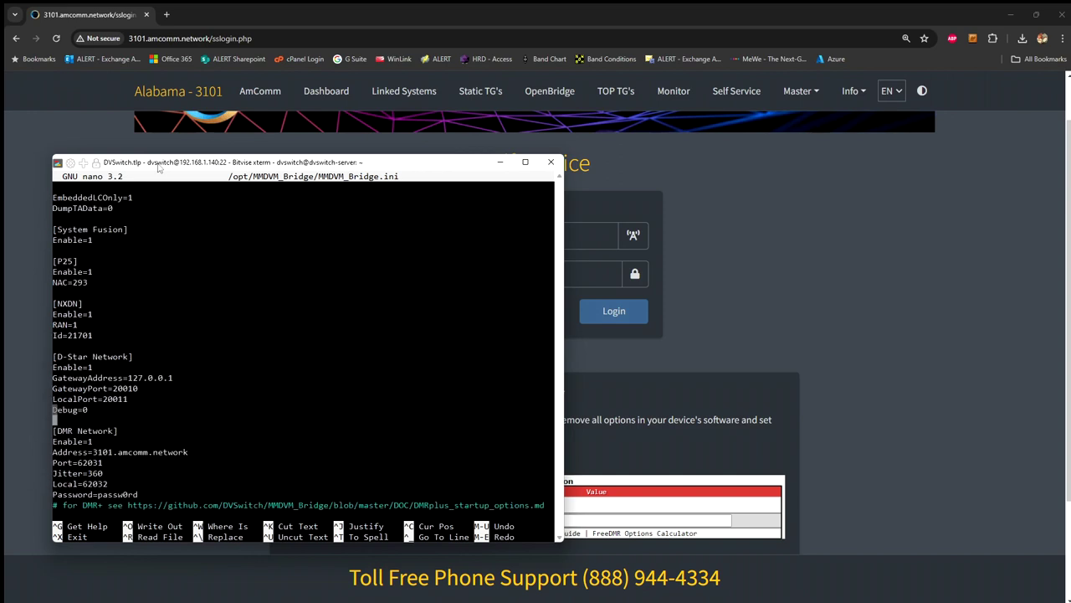
{"action": "key", "text": "Down"}
{"action": "key", "text": "Down"}
{"action": "key", "text": "Down"}
{"action": "key", "text": "Down"}
{"action": "key", "text": "Down"}
{"action": "key", "text": "Down"}
{"action": "key", "text": "Down"}
{"action": "key", "text": "Down"}
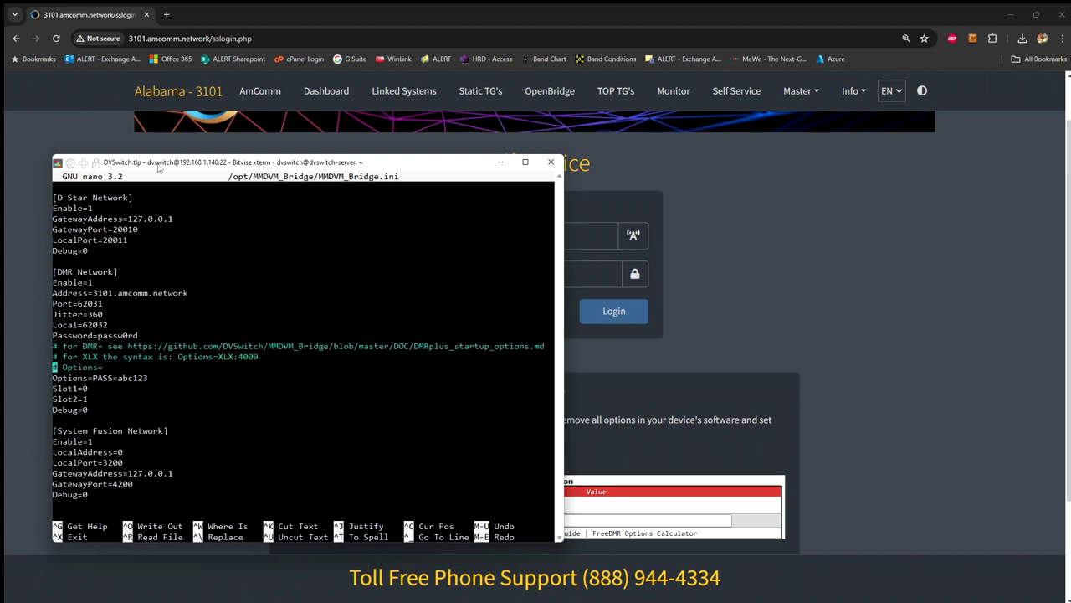
Examine the DMR Network address and login settings and the syntax of the uncommented Options line that holds the self-service password
{"action": "key", "text": "Up"}
{"action": "key", "text": "Up"}
{"action": "key", "text": "Up"}
{"action": "key", "text": "Up"}
{"action": "key", "text": "Up"}
{"action": "key", "text": "Up"}
{"action": "key", "text": "Down"}
{"action": "key", "text": "Down"}
{"action": "key", "text": "Down"}
{"action": "key", "text": "Down"}
{"action": "key", "text": "Down"}
{"action": "key", "text": "Down"}
{"action": "key", "text": "Down"}
{"action": "key", "text": "Down"}
{"action": "key", "text": "Right"}
{"action": "key", "text": "Right"}
{"action": "key", "text": "Right"}
{"action": "key", "text": "Right"}
{"action": "key", "text": "Right"}
{"action": "key", "text": "Right"}
{"action": "key", "text": "Right"}
{"action": "key", "text": "Right"}
{"action": "key", "text": "Right"}
{"action": "key", "text": "Right"}
{"action": "key", "text": "Right"}
{"action": "key", "text": "Right"}
{"action": "key", "text": "Right"}
{"action": "key", "text": "Right"}
{"action": "key", "text": "Right"}
{"action": "key", "text": "Right"}
{"action": "key", "text": "Right"}
{"action": "key", "text": "Right"}
{"action": "key", "text": "End"}
{"action": "key", "text": "Left"}
{"action": "key", "text": "Left"}
{"action": "key", "text": "Left"}
{"action": "key", "text": "Left"}
{"action": "key", "text": "Left"}
{"action": "key", "text": "Left"}
{"action": "key", "text": "Left"}
{"action": "key", "text": "Left"}
{"action": "key", "text": "Left"}
{"action": "key", "text": "Left"}
{"action": "key", "text": "Left"}
{"action": "key", "text": "Left"}
{"action": "key", "text": "Left"}
{"action": "key", "text": "Left"}
{"action": "key", "text": "Left"}
{"action": "key", "text": "Right"}
{"action": "key", "text": "Right"}
{"action": "key", "text": "Right"}
{"action": "key", "text": "Right"}
{"action": "key", "text": "Right"}
{"action": "key", "text": "Right"}
Close MMDVM_Bridge.ini and go back from the ini file configuration to the Tools Menu
{"action": "key", "text": "ctrl+x"}
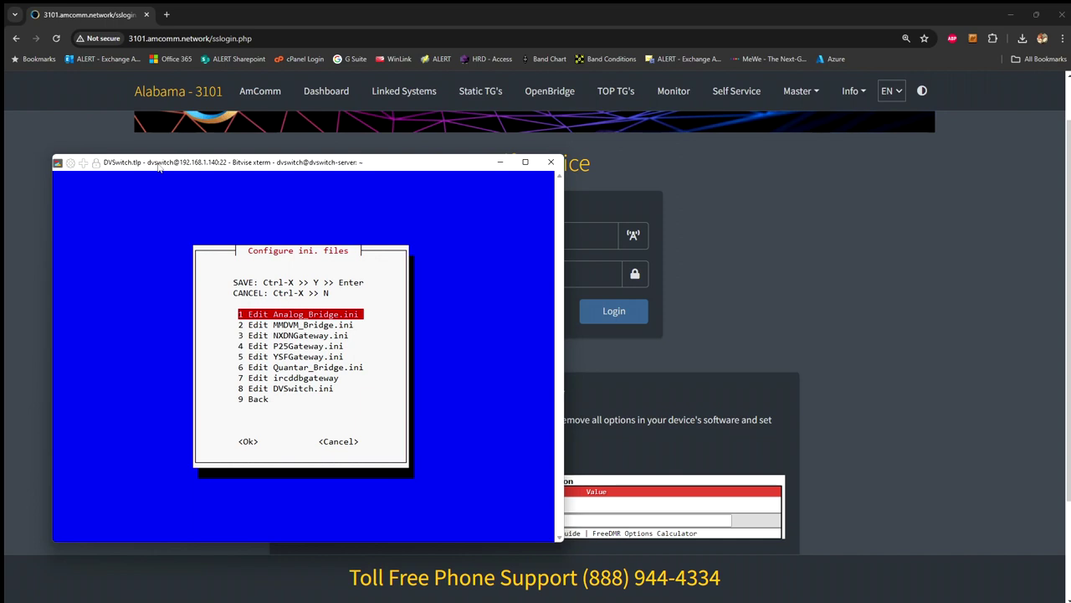
{"action": "key", "text": "Down"}
{"action": "key", "text": "Down"}
{"action": "key", "text": "Down"}
{"action": "key", "text": "Down"}
{"action": "key", "text": "Down"}
{"action": "key", "text": "Down"}
{"action": "key", "text": "Down"}
{"action": "key", "text": "Down"}
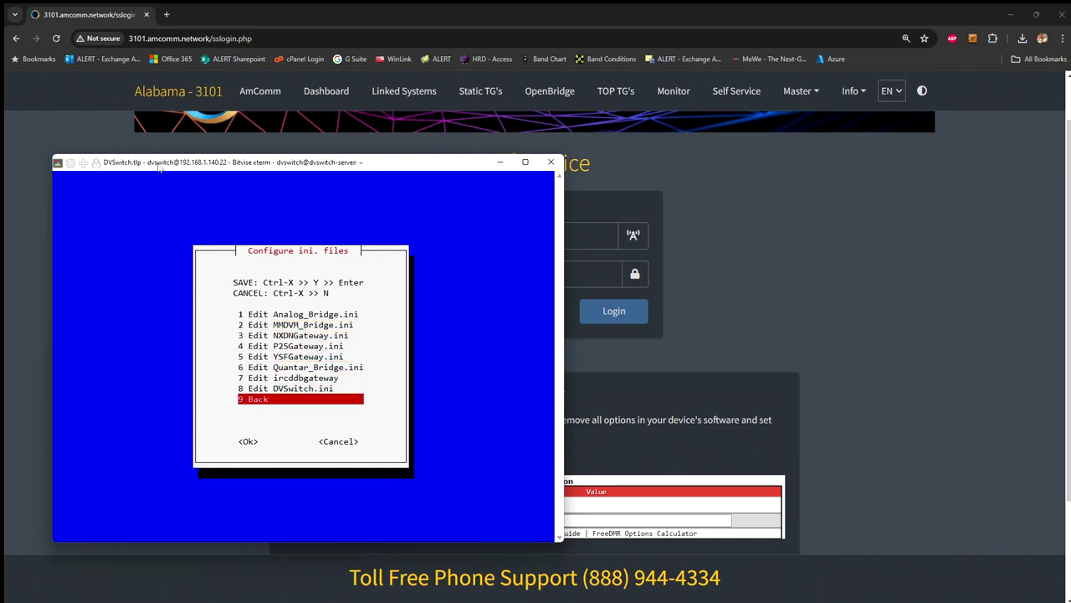
{"action": "key", "text": "Return"}
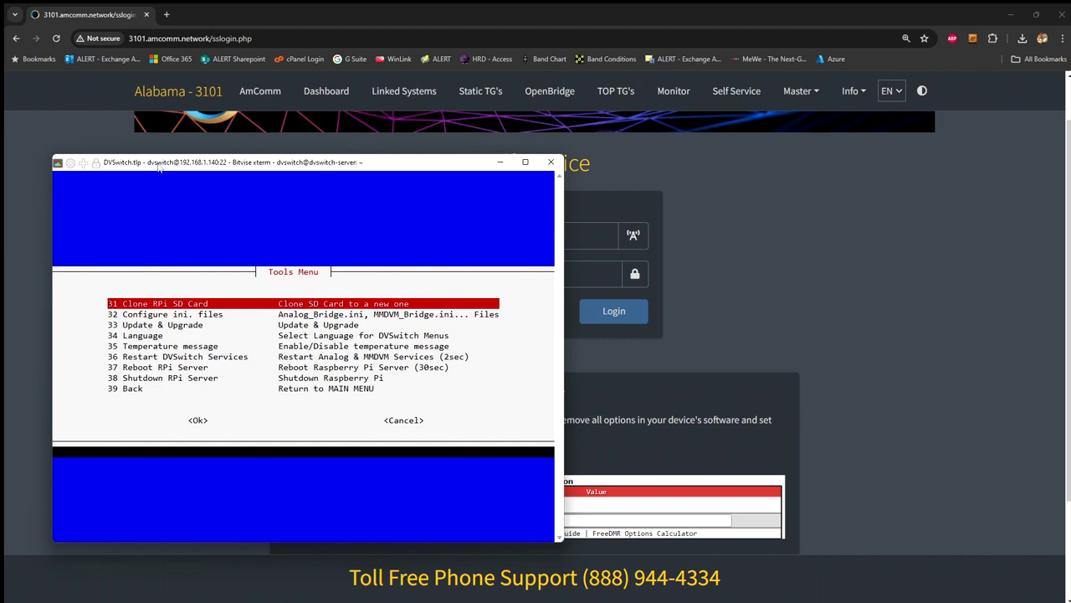
Locate the Reboot RPi Server option in the Tools Menu, and return to the main menu without rebooting
{"action": "key", "text": "Down"}
{"action": "key", "text": "Down"}
{"action": "key", "text": "Down"}
{"action": "key", "text": "Down"}
{"action": "key", "text": "Down"}
{"action": "key", "text": "Down"}
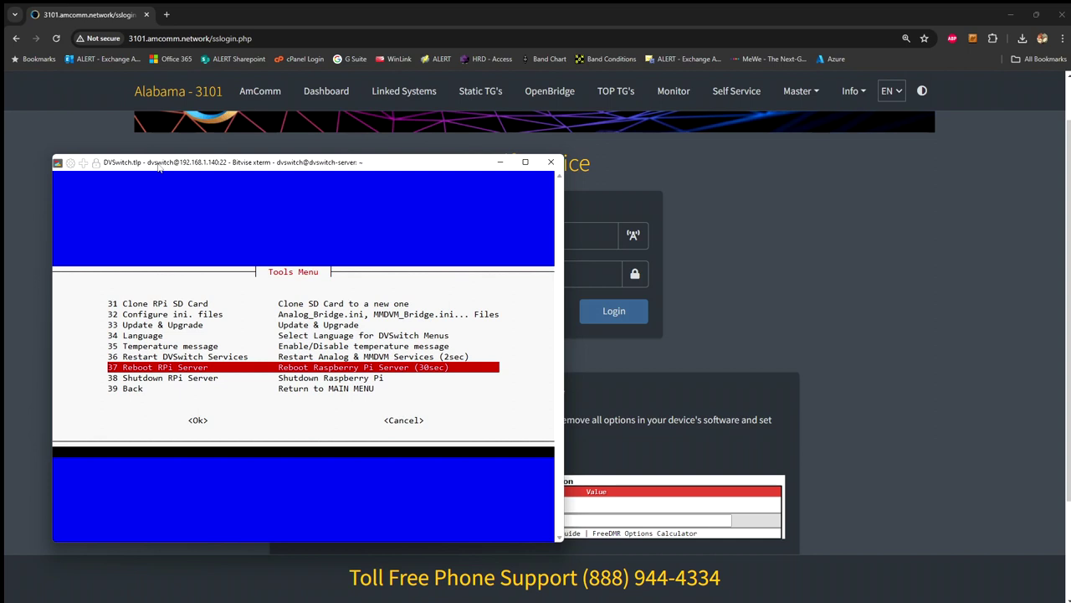
{"action": "key", "text": "Tab"}
{"action": "key", "text": "Tab"}
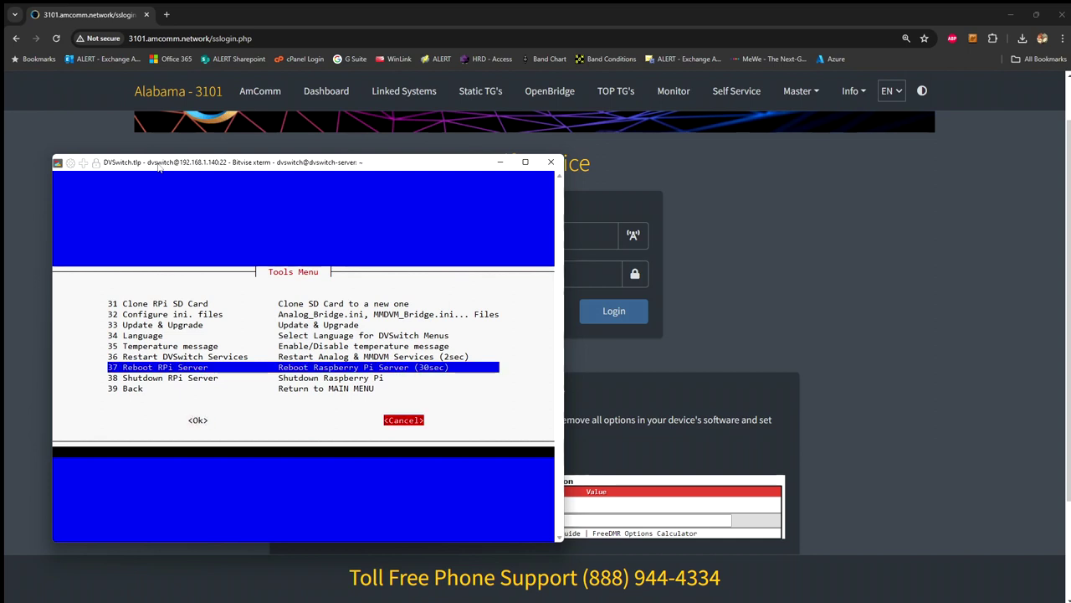
{"action": "key", "text": "Return"}
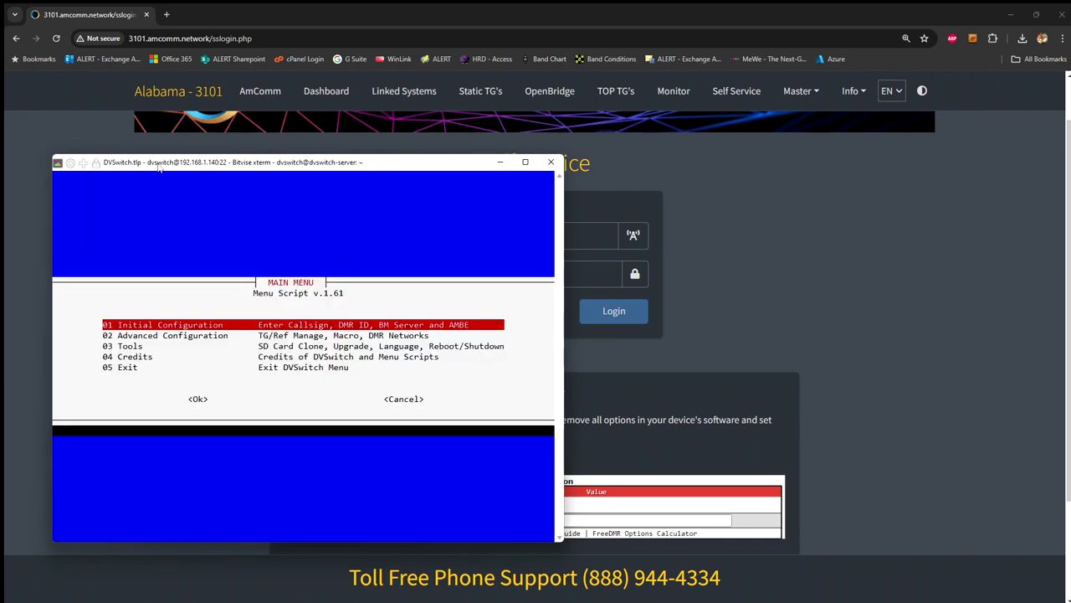
Exit the DVSwitch menu and close the terminal window to get back to the Self Service login page
{"action": "key", "text": "Tab"}
{"action": "key", "text": "Return"}
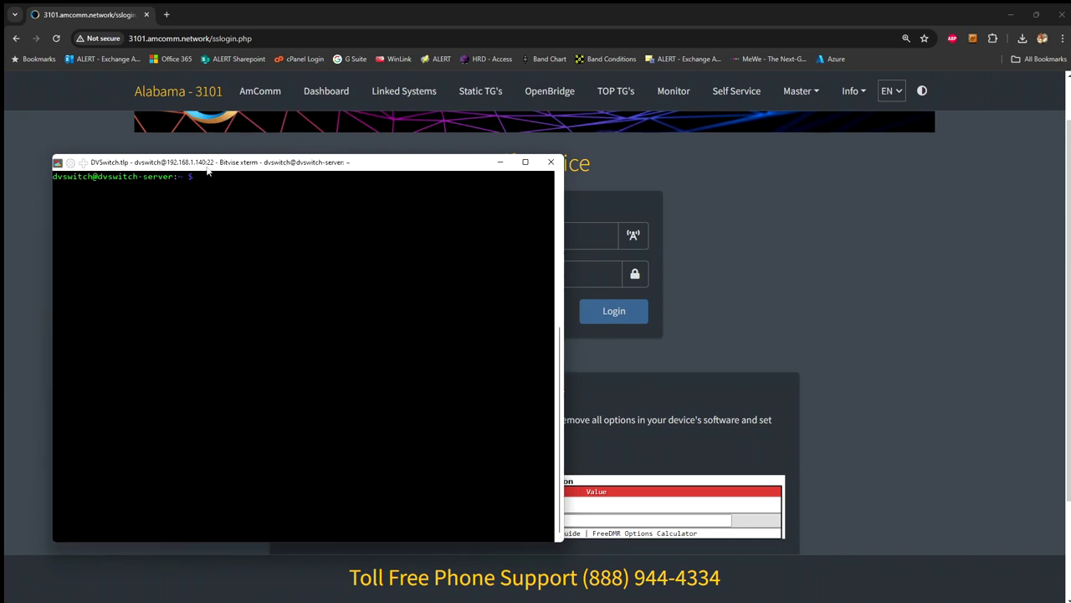
{"action": "left_click", "coordinate": [551, 161]}
Log in to AmComm Self Service with the operator's callsign and the self-service password
{"action": "left_click", "coordinate": [551, 229]}
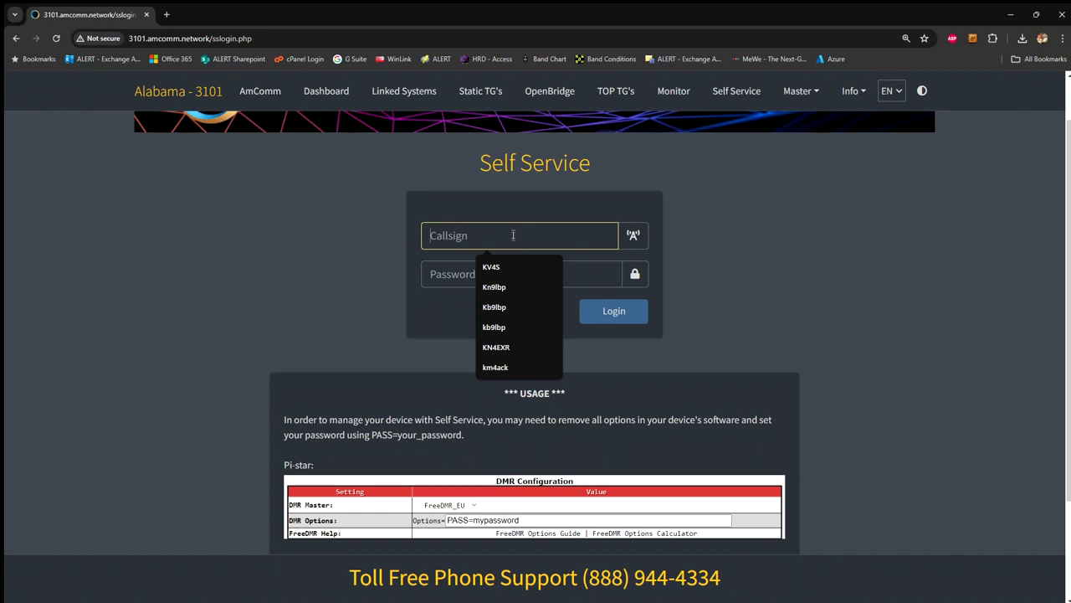
{"action": "left_click", "coordinate": [507, 263]}
{"action": "left_click", "coordinate": [492, 274]}
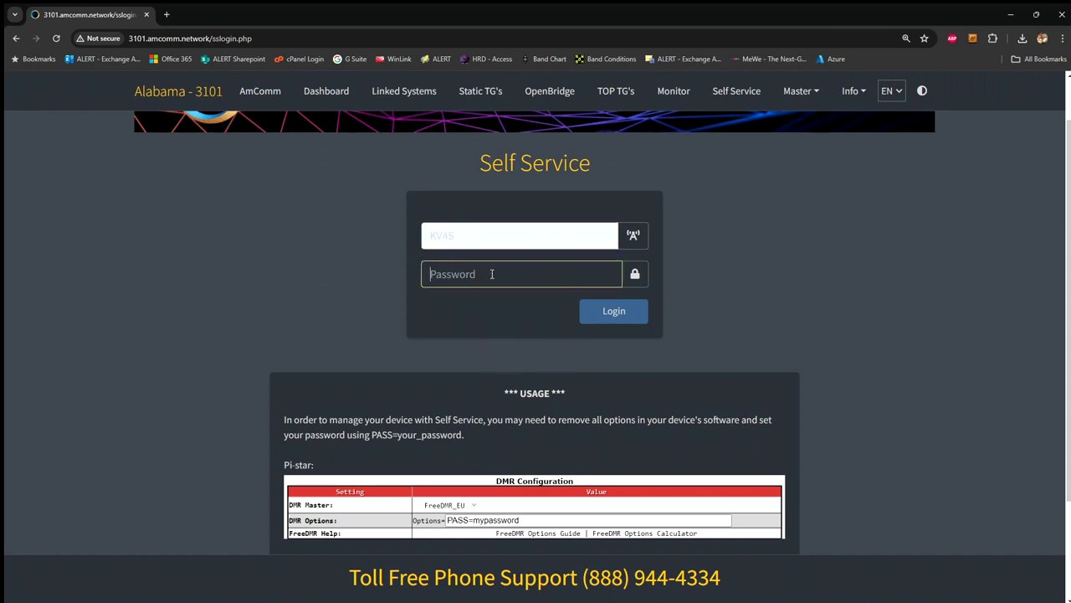
{"action": "type", "text": "•••••"}
{"action": "left_click", "coordinate": [617, 313]}
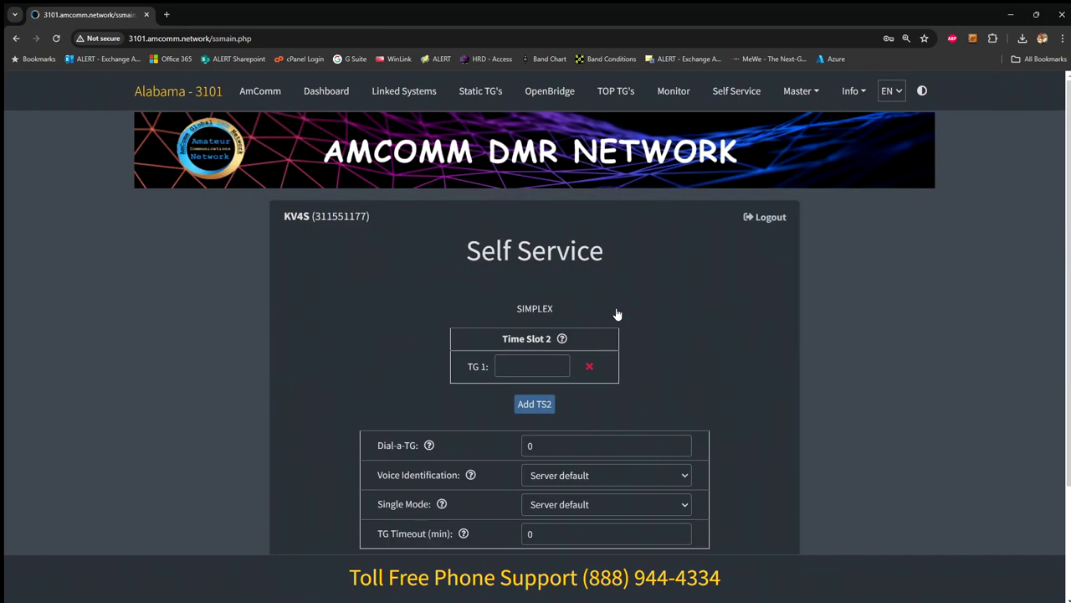
Set the first static talkgroup, TG 1, on Time Slot 2 to 3101
{"action": "scroll", "coordinate": [617, 313], "scroll_direction": "down", "scroll_amount": 3}
{"action": "scroll", "coordinate": [616, 314], "scroll_direction": "up", "scroll_amount": 3}
{"action": "left_click", "coordinate": [544, 363]}
{"action": "type", "text": "1"}
{"action": "key", "text": "BackSpace"}
{"action": "type", "text": "3101"}
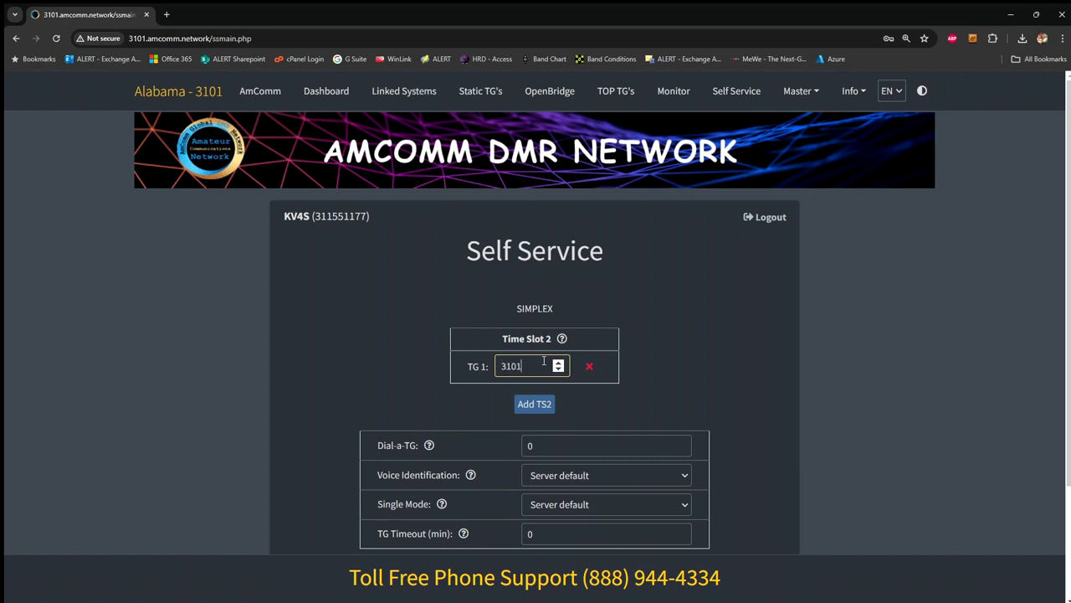
Add two more static talkgroups on Time Slot 2, with TG 2 set to 31010 and TG 3 to 31013
{"action": "left_click", "coordinate": [540, 409]}
{"action": "left_click", "coordinate": [524, 393]}
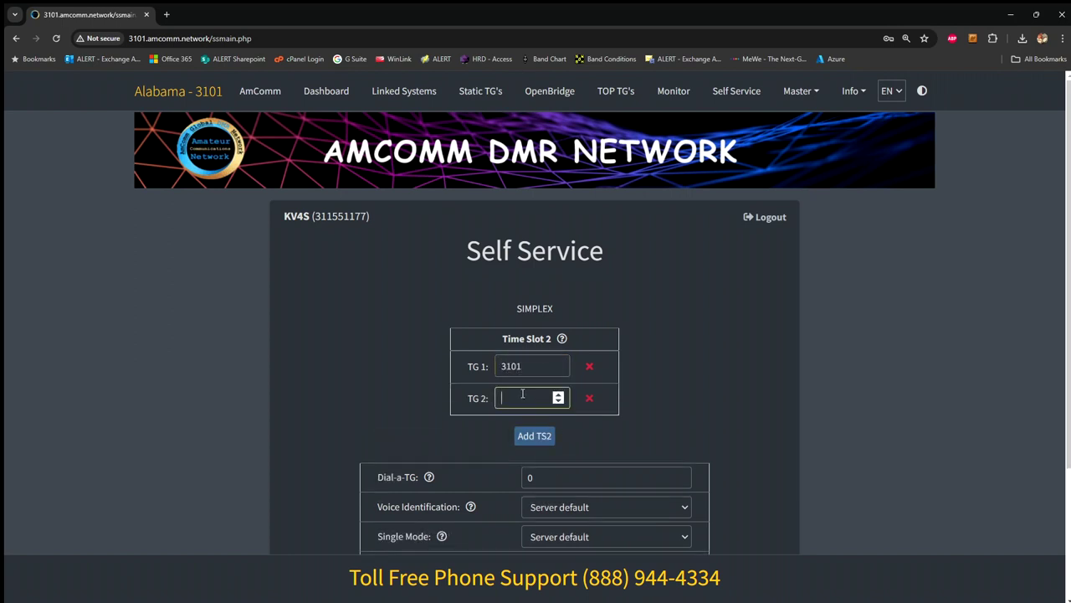
{"action": "type", "text": "31010"}
{"action": "left_click", "coordinate": [543, 437]}
{"action": "left_click", "coordinate": [526, 427]}
{"action": "type", "text": "31013"}
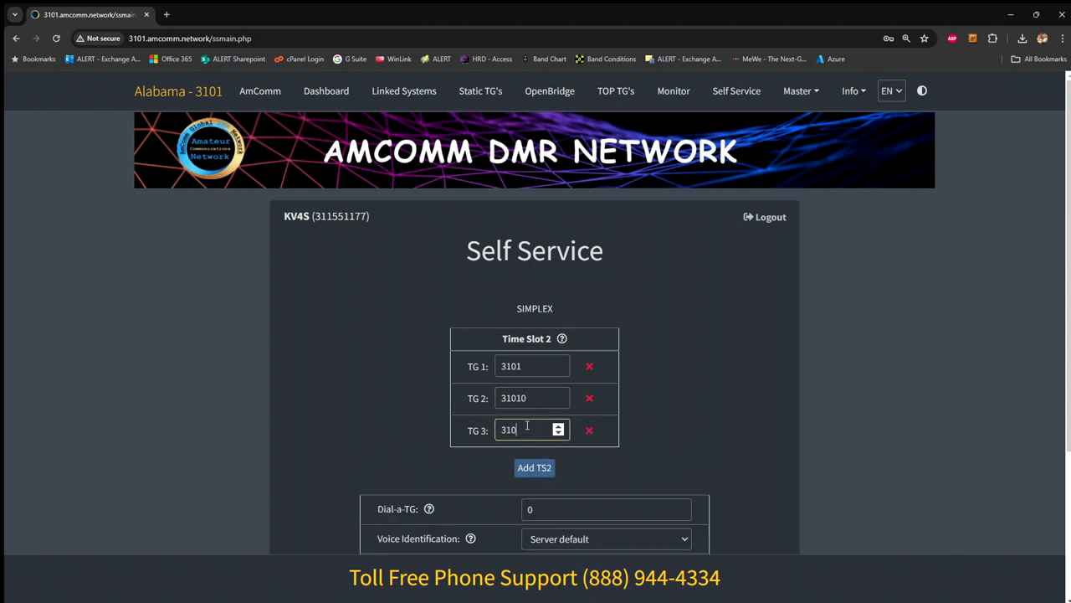
Add and remove an empty fourth talkgroup row on Time Slot 2, and save the Self Service changes
{"action": "left_click", "coordinate": [526, 470]}
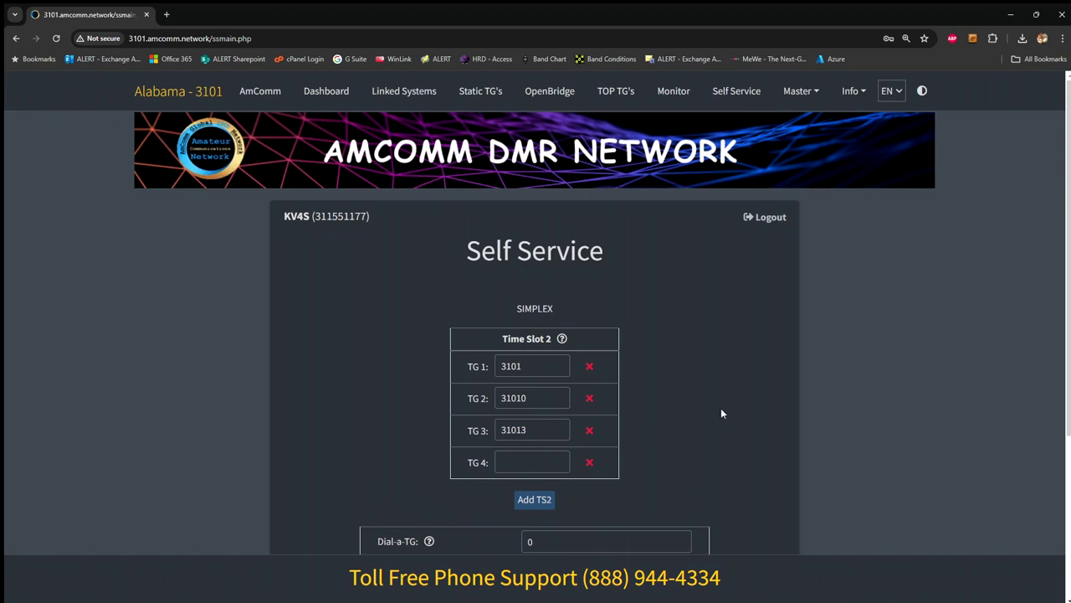
{"action": "left_click", "coordinate": [589, 464]}
{"action": "scroll", "coordinate": [634, 448], "scroll_direction": "down", "scroll_amount": 4}
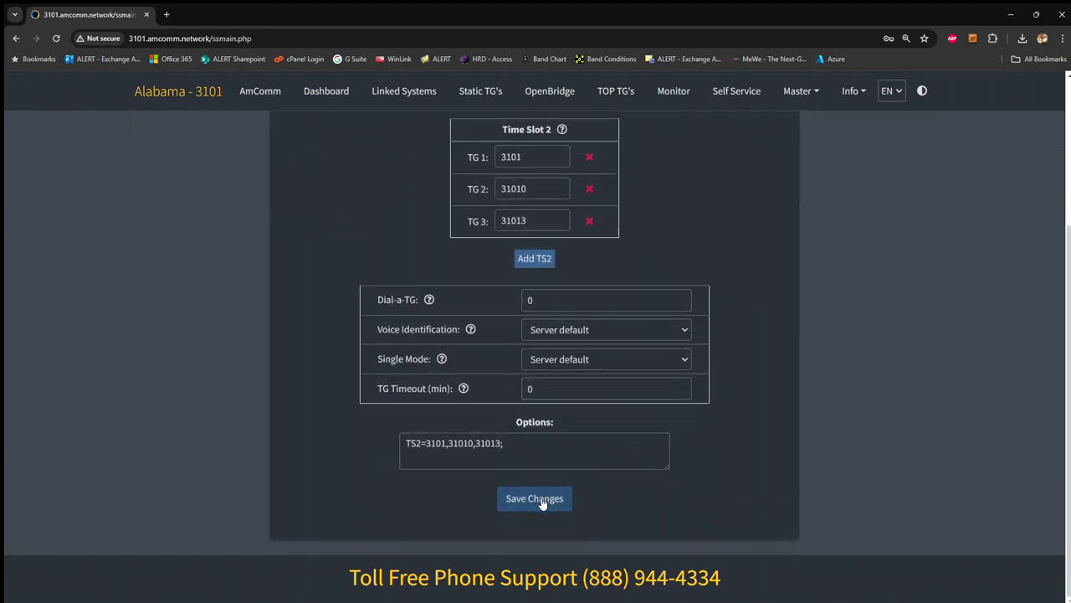
{"action": "left_click", "coordinate": [543, 502]}
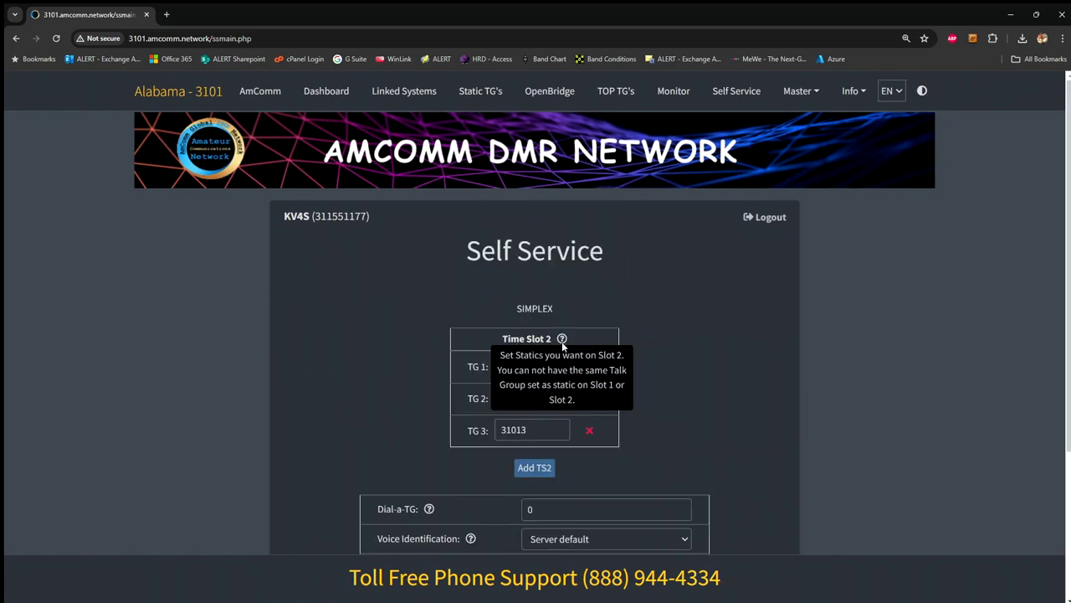
Review the saved Time Slot 2 talkgroups, the Dial-a-TG, voice identification, single mode and timeout settings, and the Options string
{"action": "scroll", "coordinate": [767, 488], "scroll_direction": "down", "scroll_amount": 1}
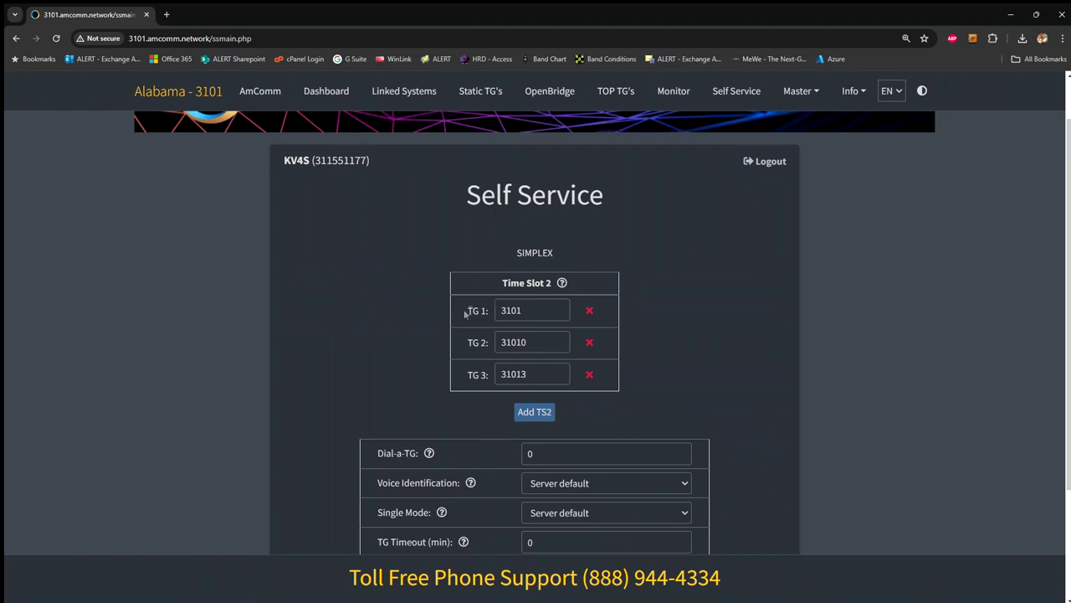
{"action": "scroll", "coordinate": [531, 390], "scroll_direction": "down", "scroll_amount": 3}
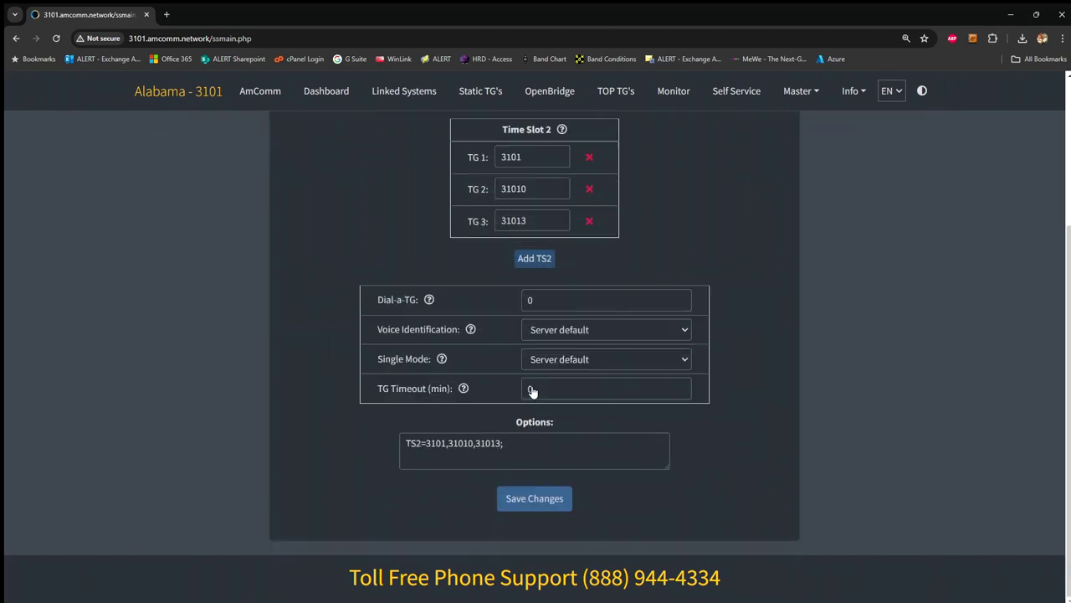
{"action": "scroll", "coordinate": [531, 390], "scroll_direction": "up", "scroll_amount": 4}
{"action": "scroll", "coordinate": [532, 386], "scroll_direction": "down", "scroll_amount": 3}
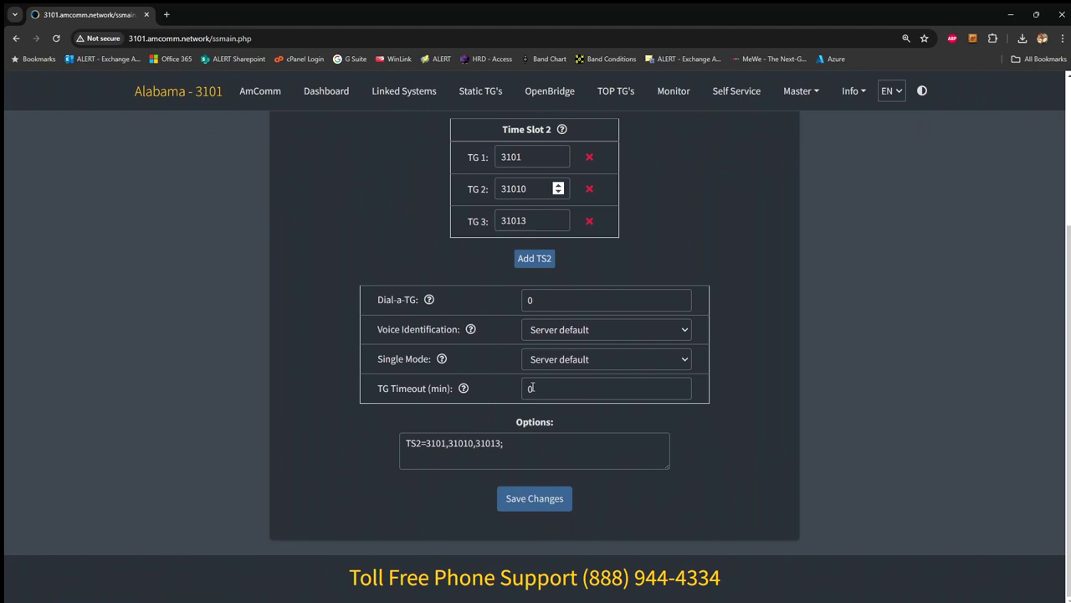
{"action": "scroll", "coordinate": [532, 386], "scroll_direction": "up", "scroll_amount": 3}
{"action": "scroll", "coordinate": [532, 385], "scroll_direction": "down", "scroll_amount": 3}
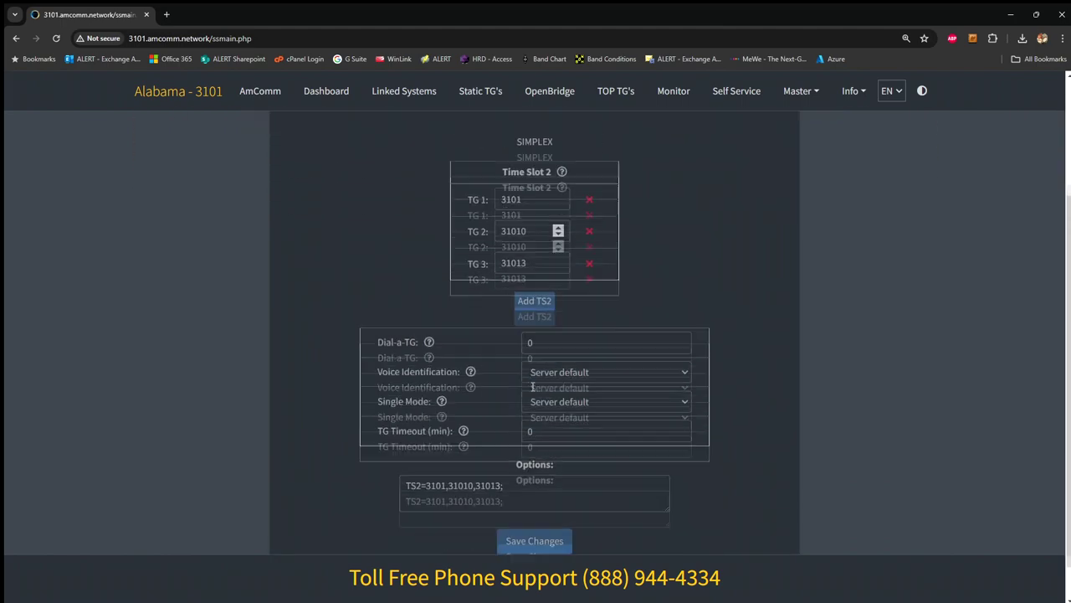
{"action": "scroll", "coordinate": [528, 386], "scroll_direction": "up", "scroll_amount": 3}
{"action": "scroll", "coordinate": [585, 341], "scroll_direction": "down", "scroll_amount": 1}
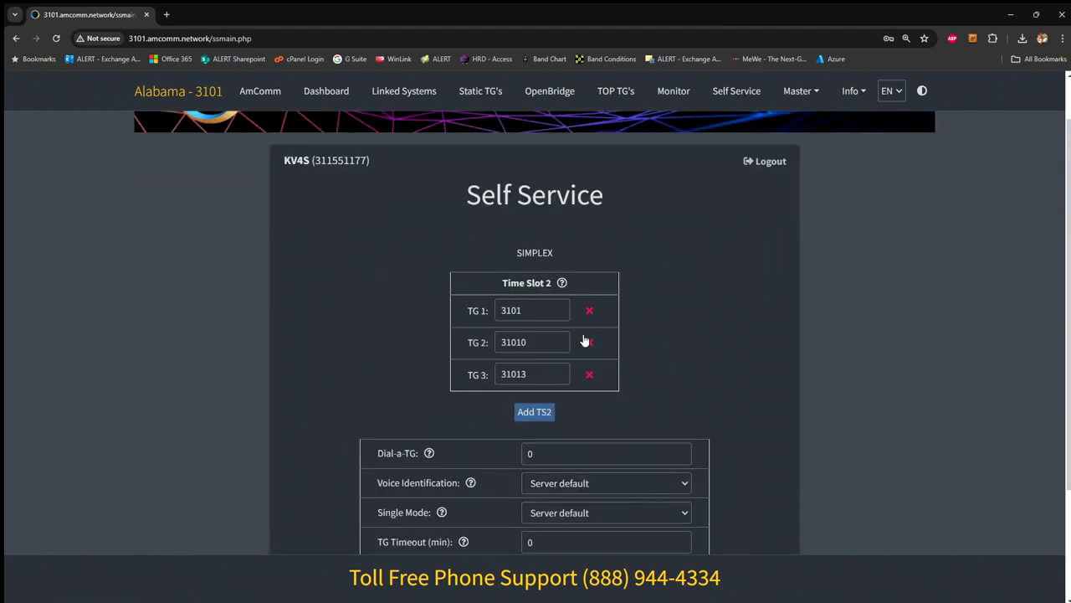